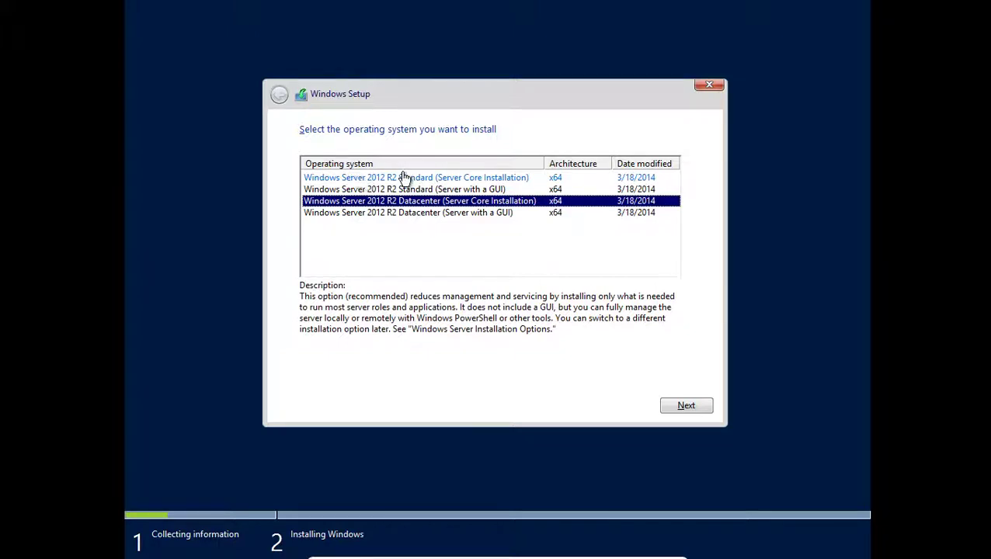
- Pick Windows Server 2012 R2 Standard (Server with a GUI) from Setup's edition list
left_click(489, 179)
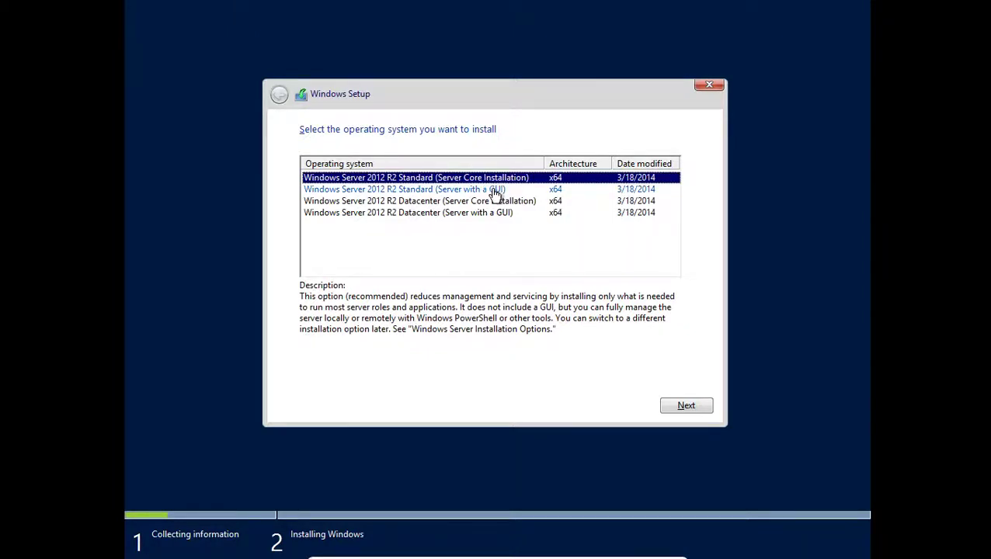
left_click(489, 190)
left_click(506, 182)
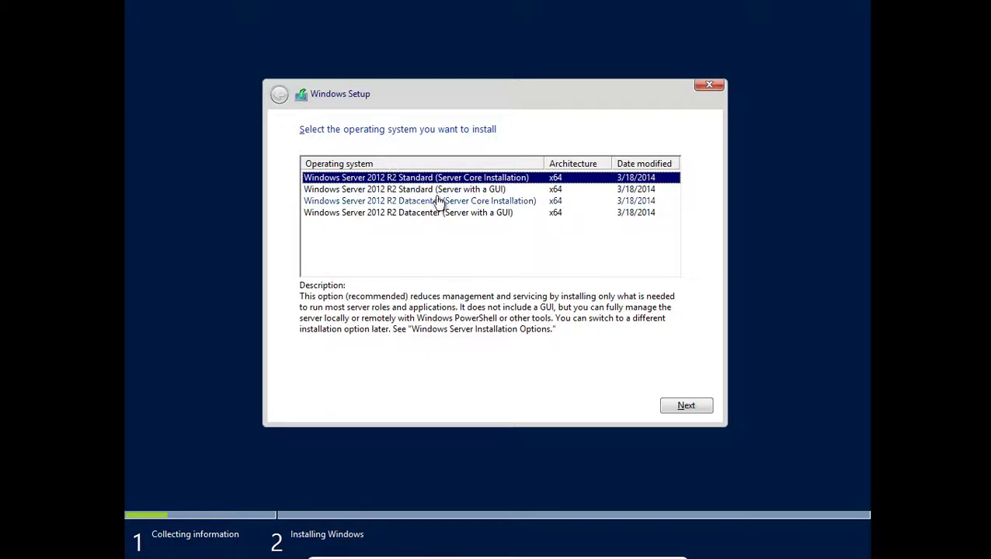
left_click(464, 191)
- Confirm the chosen edition and accept the Windows Server license terms
left_click(683, 405)
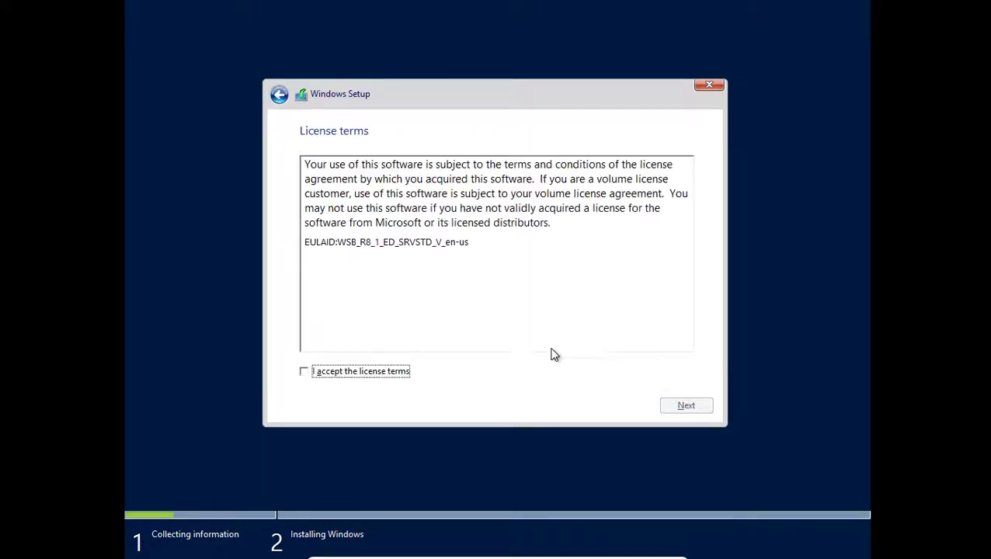
left_click(322, 374)
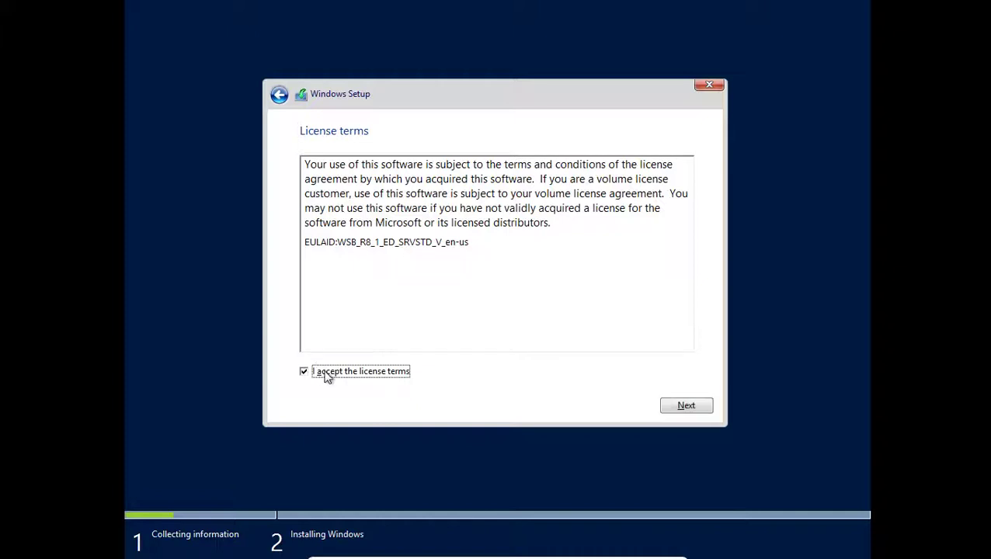
left_click(699, 412)
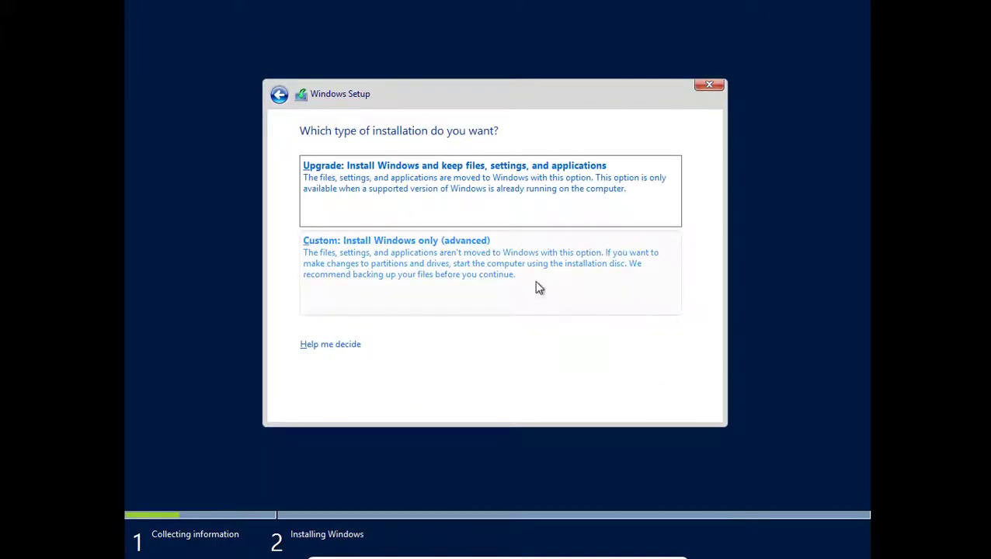
- Start a Custom Windows-only install onto Drive 0's 25.0 GB unallocated space
left_click(535, 280)
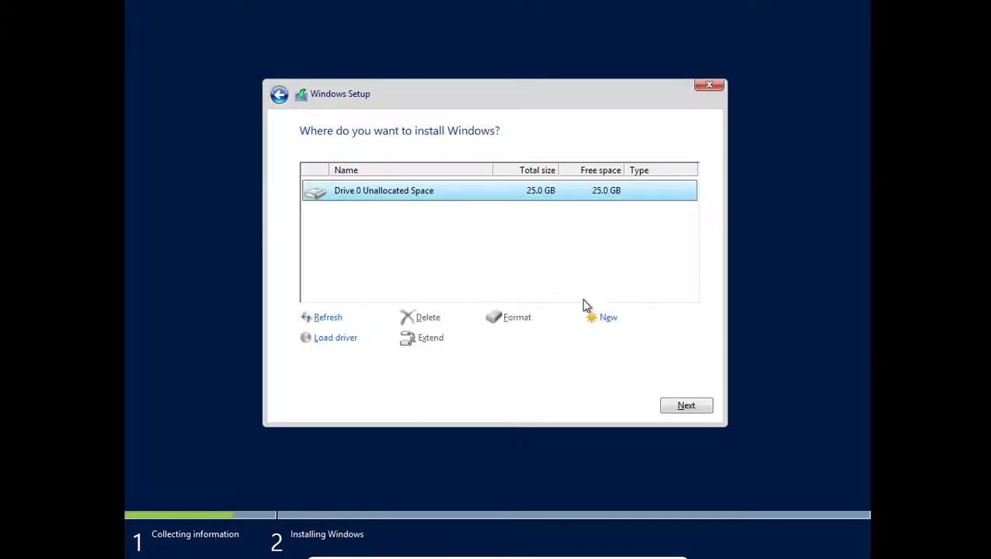
left_click(668, 407)
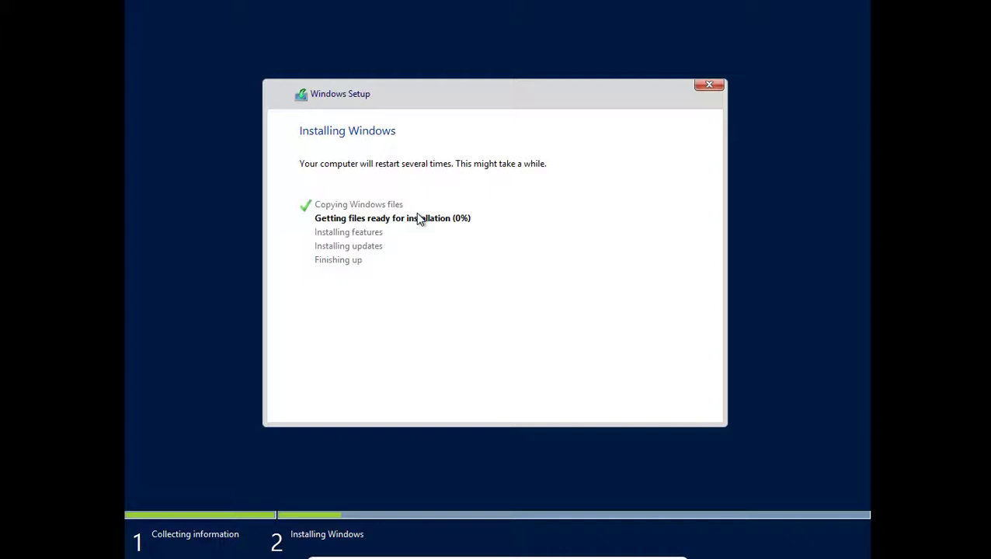
mouse_move(604, 554)
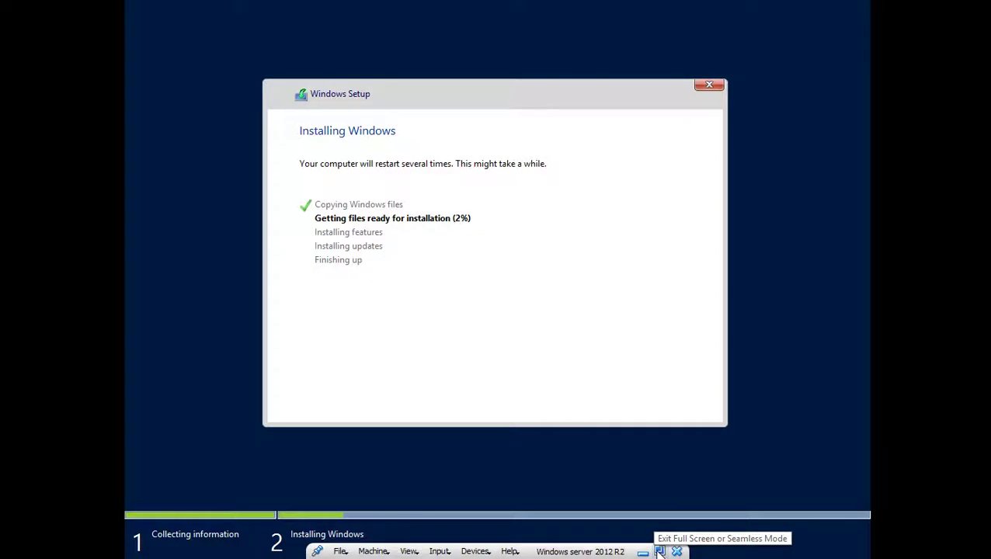
- Restore the VM window and return it to Full-screen Mode from the View menu
left_click(644, 553)
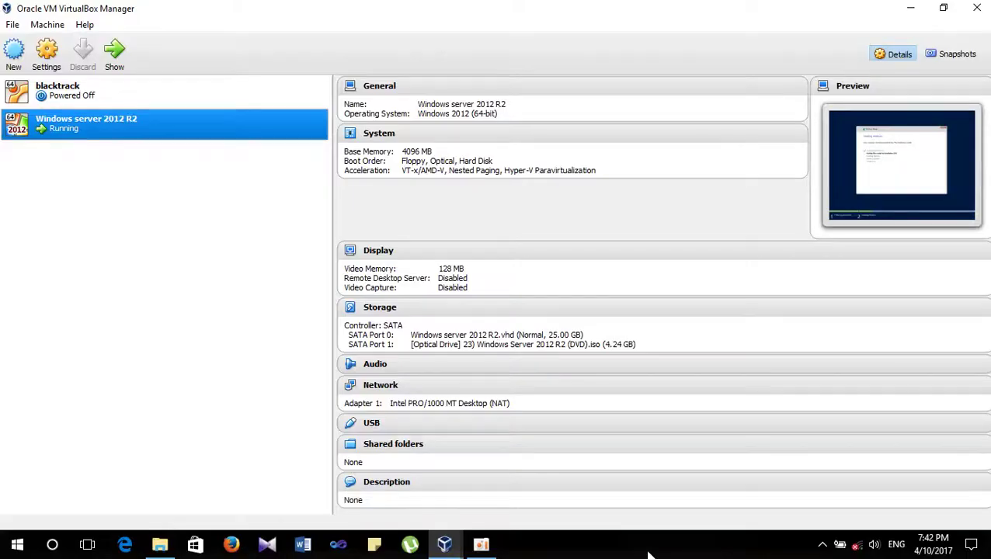
left_click(481, 544)
left_click(604, 93)
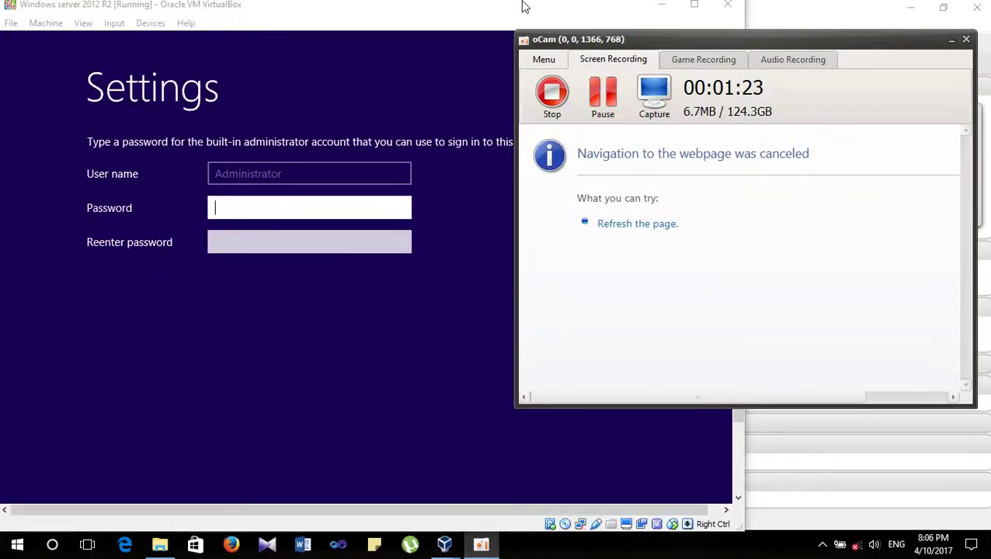
left_click(523, 6)
left_click(86, 24)
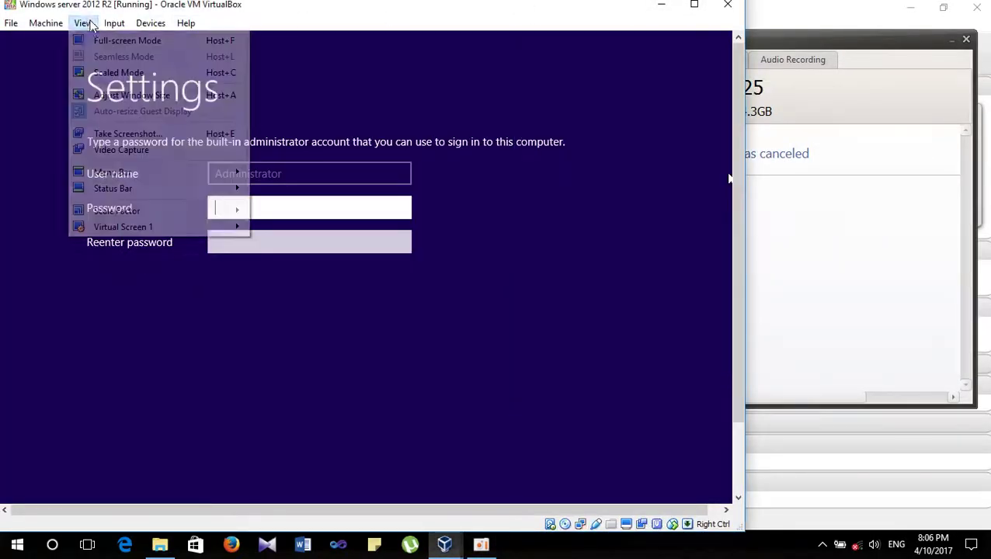
left_click(98, 40)
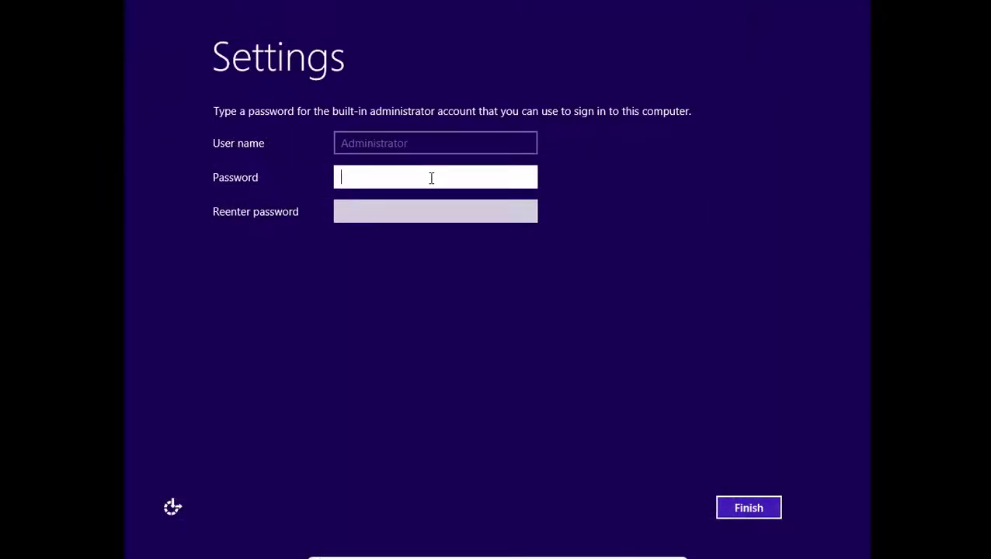
type("12345678")
- Enter and confirm the built-in Administrator password, fixing a Caps Lock typo, and finish settings
key("Tab")
key("Caps_Lock")
type("12")
key("BackSpace")
key("BackSpace")
key("Caps_Lock")
type("12345")
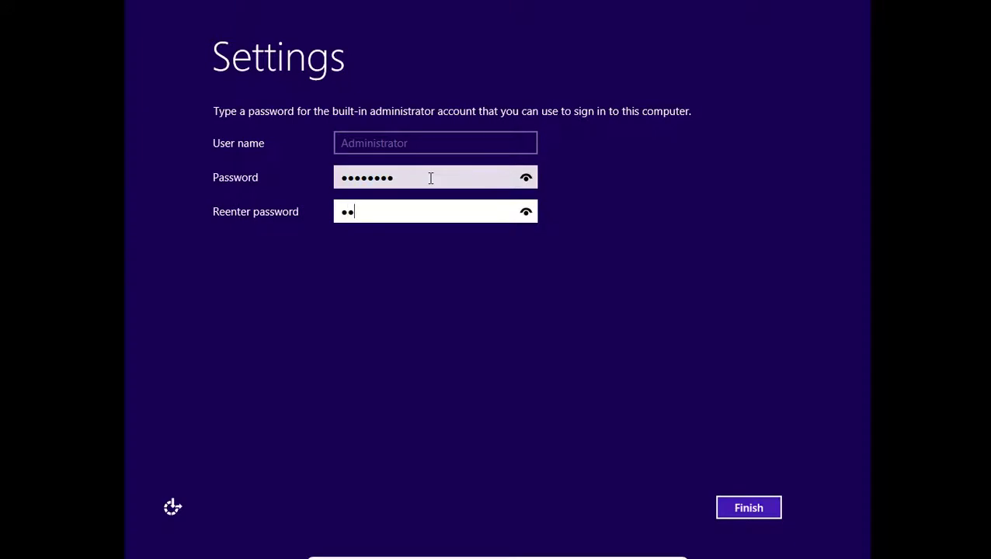
type("678")
key("Return")
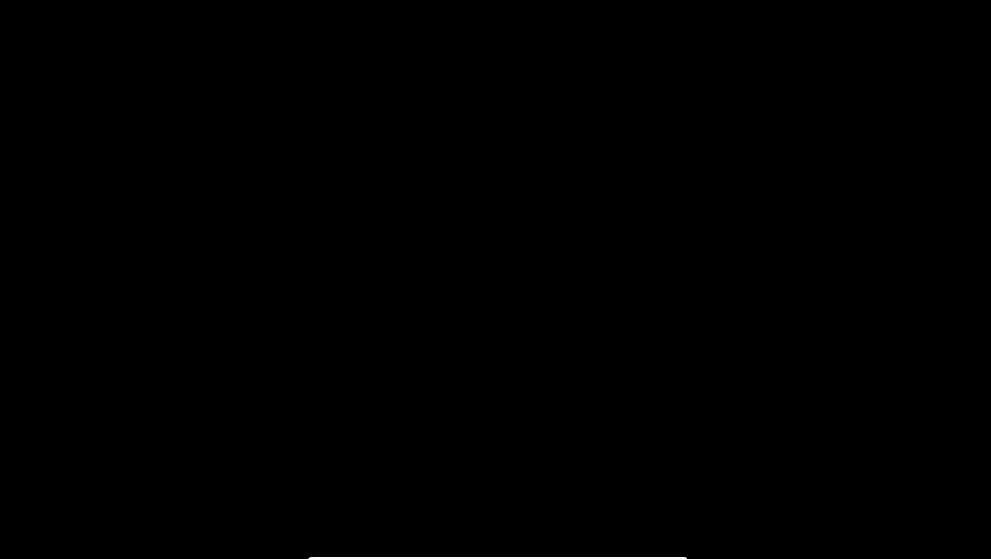
- Browse the mini toolbar's Machine, View and Devices menus without changing anything
mouse_move(529, 556)
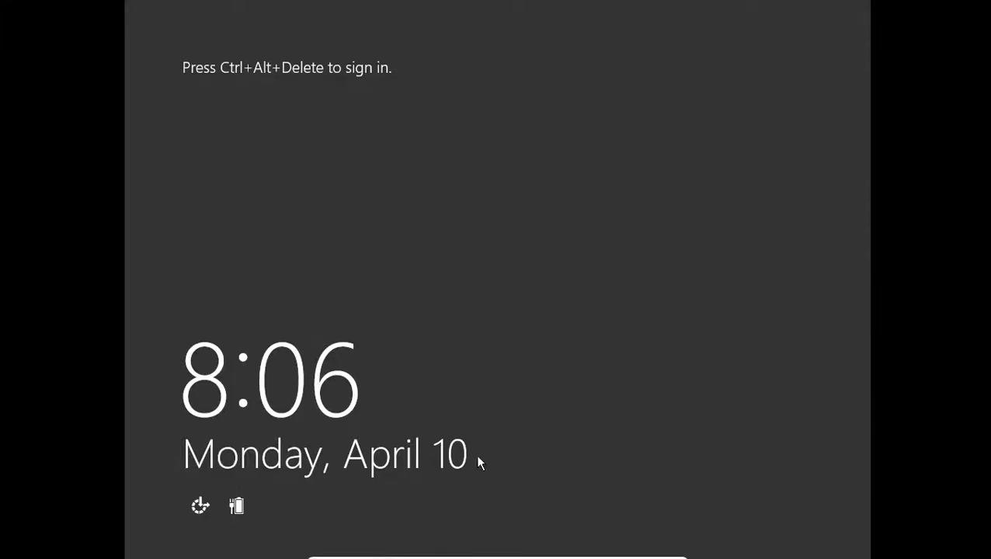
mouse_move(378, 528)
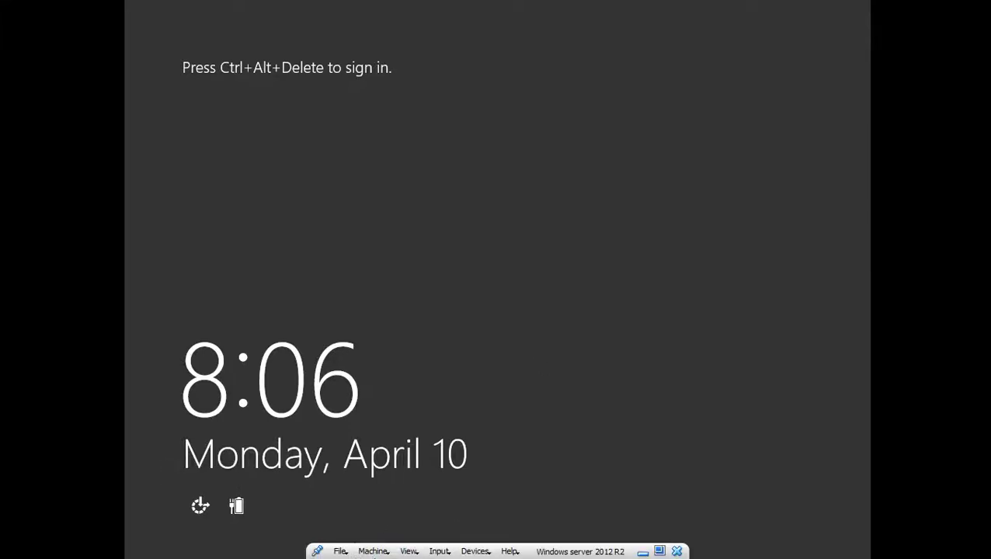
left_click(376, 552)
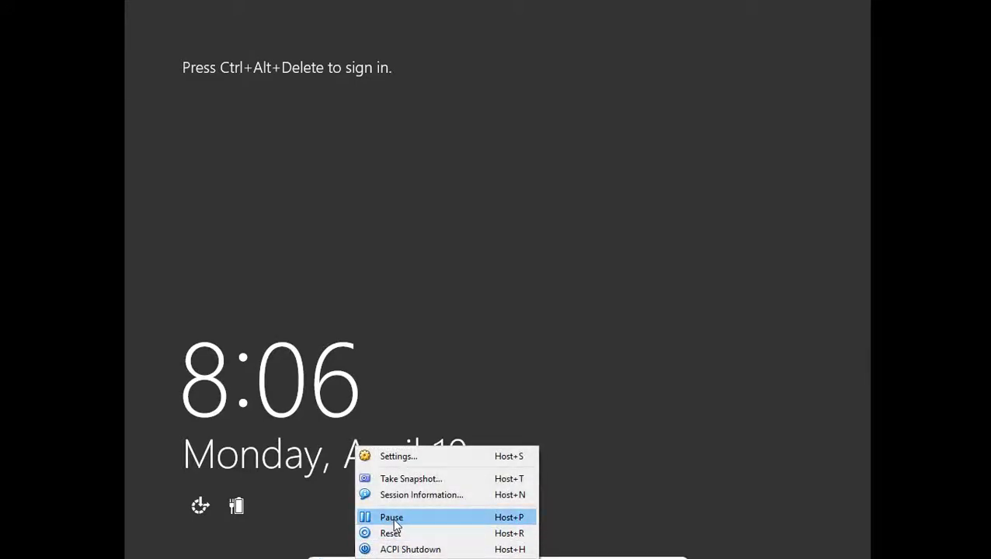
left_click(355, 546)
mouse_move(354, 553)
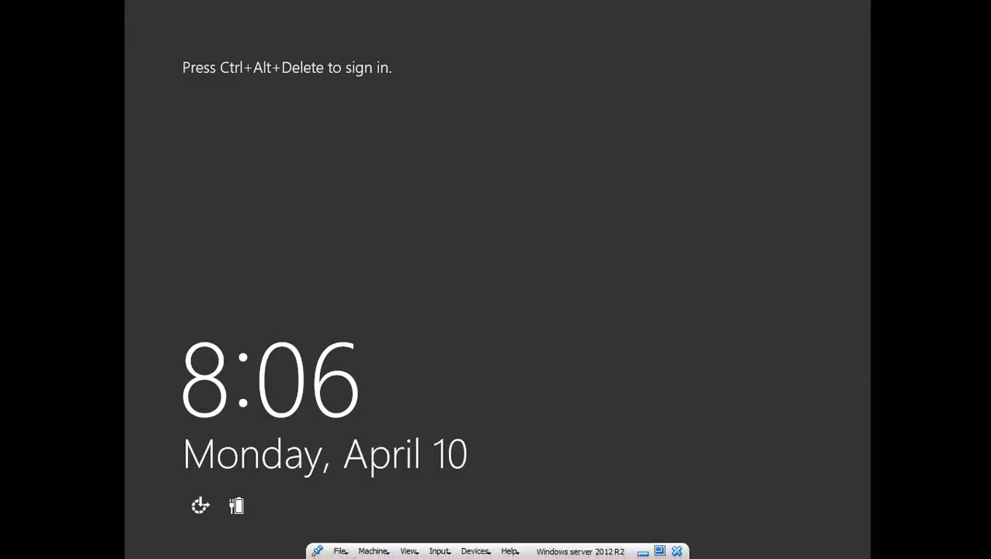
left_click(412, 552)
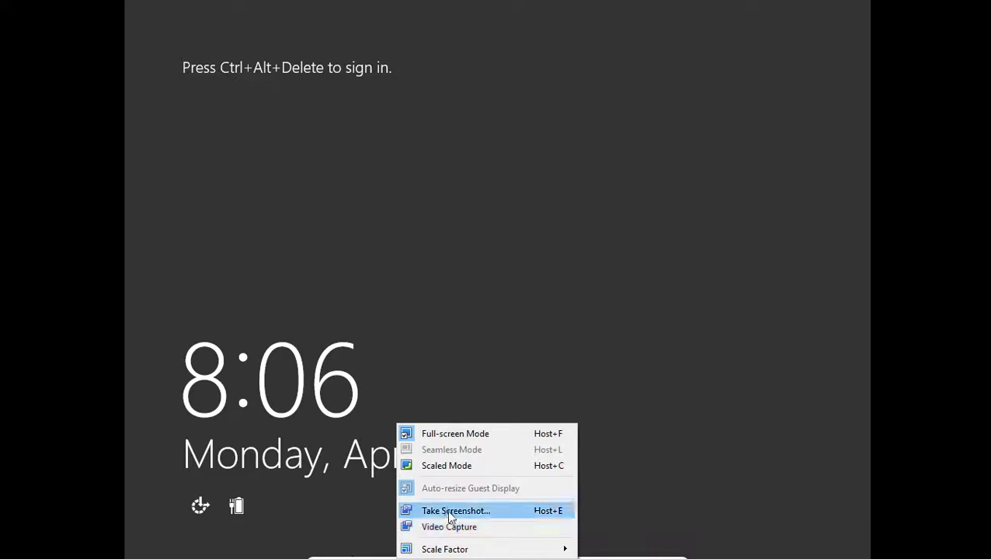
left_click(369, 501)
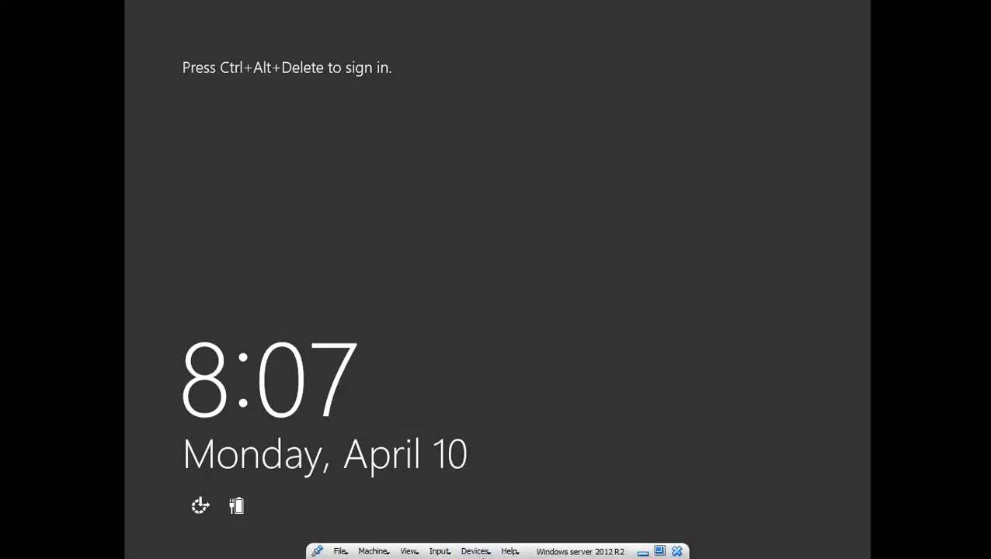
left_click(475, 552)
left_click(488, 550)
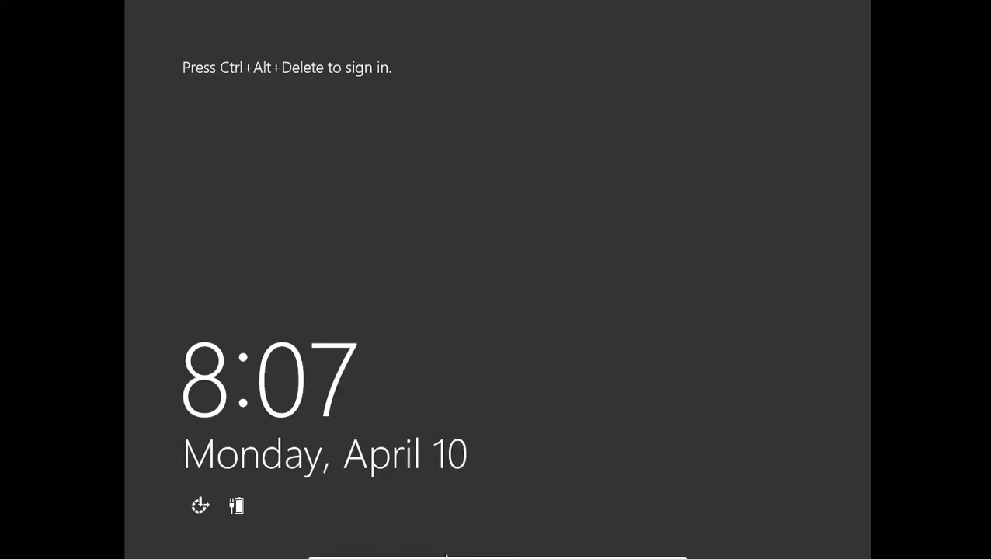
- Send Ctrl-Alt-Del via Input > Keyboard > Insert Ctrl-Alt-Del to reach the sign-in prompt
mouse_move(446, 557)
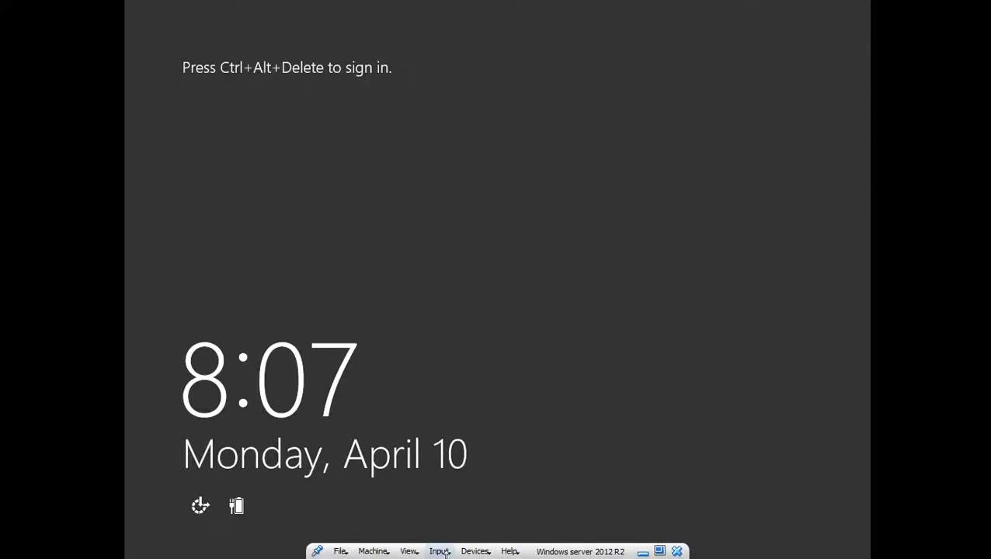
left_click(447, 554)
mouse_move(466, 531)
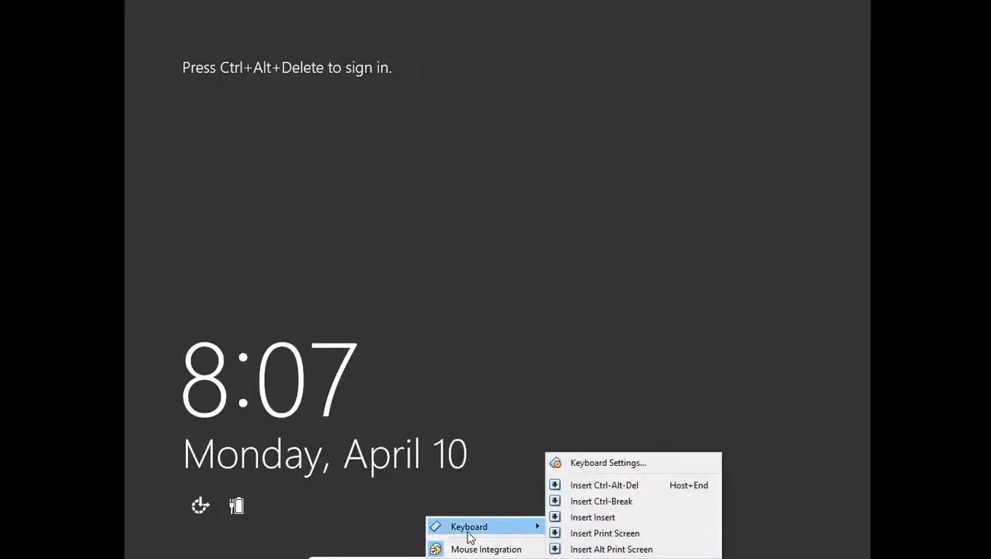
left_click(625, 486)
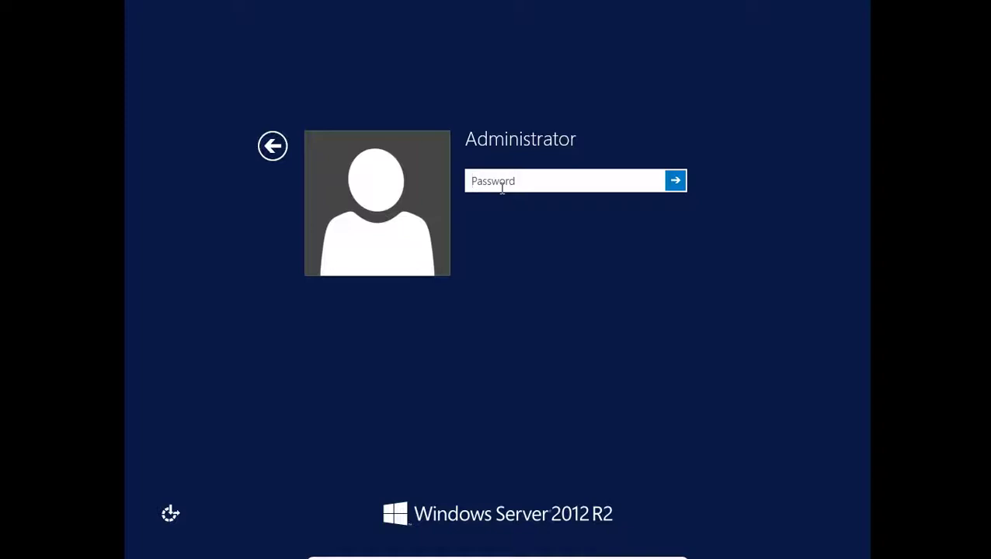
- Enter the Administrator account password and submit it to sign in
type("Pa$$w0rd")
key("Return")
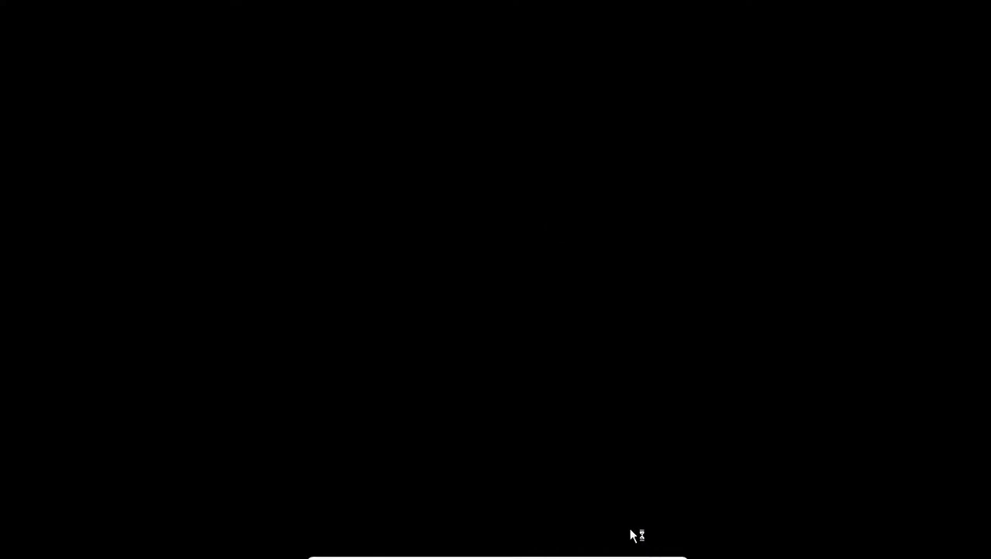
- Drop the VM to a window, then switch it back to Full-screen Mode via View
mouse_move(572, 556)
mouse_move(614, 554)
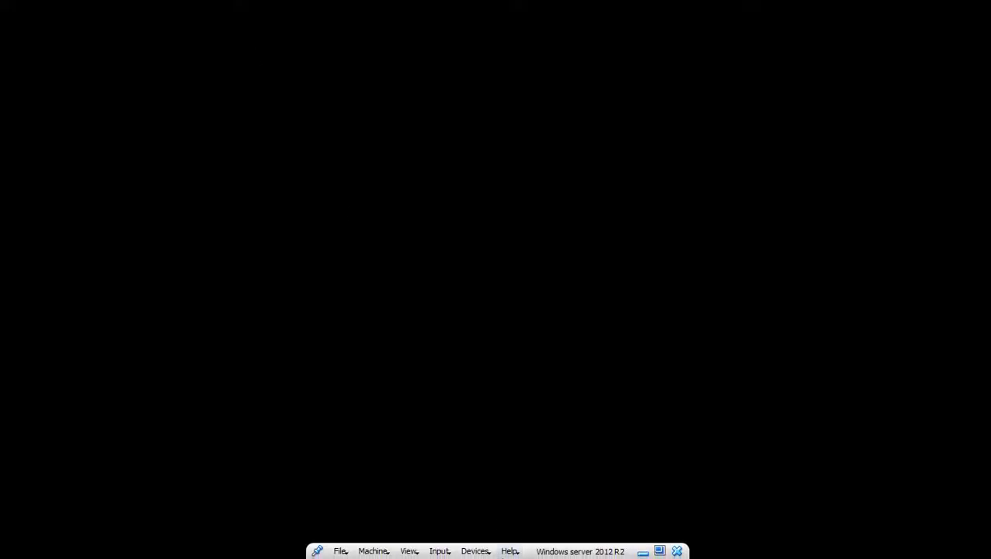
left_click(660, 552)
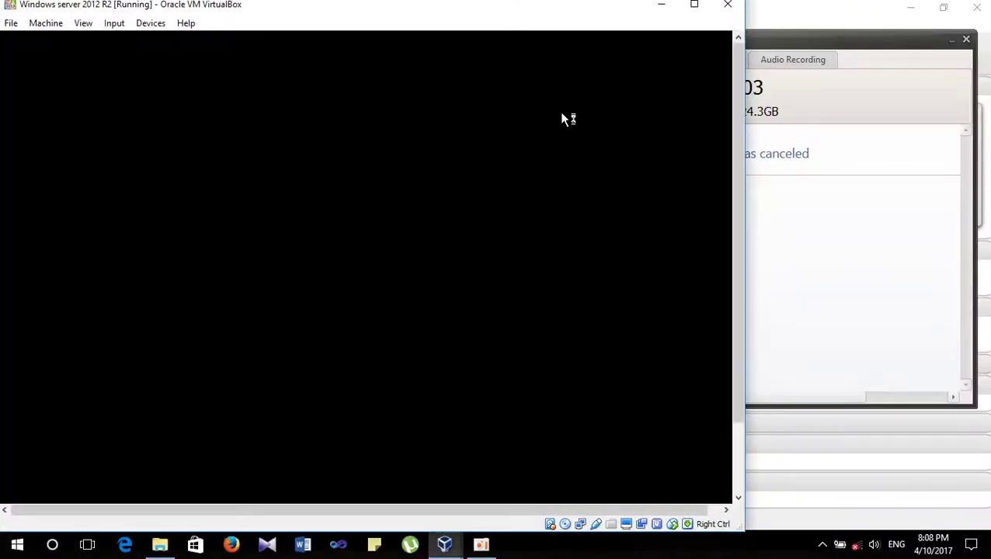
left_click(893, 226)
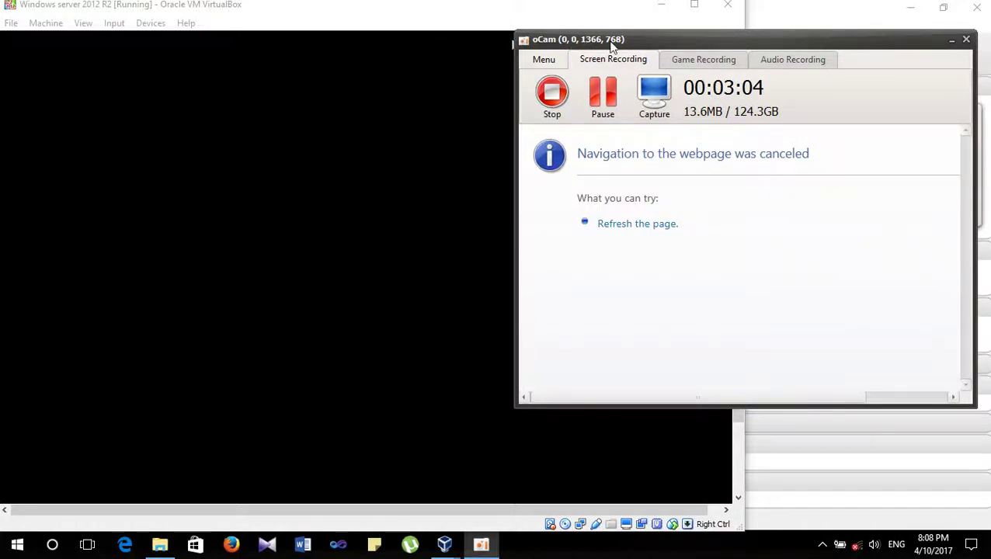
left_click(483, 14)
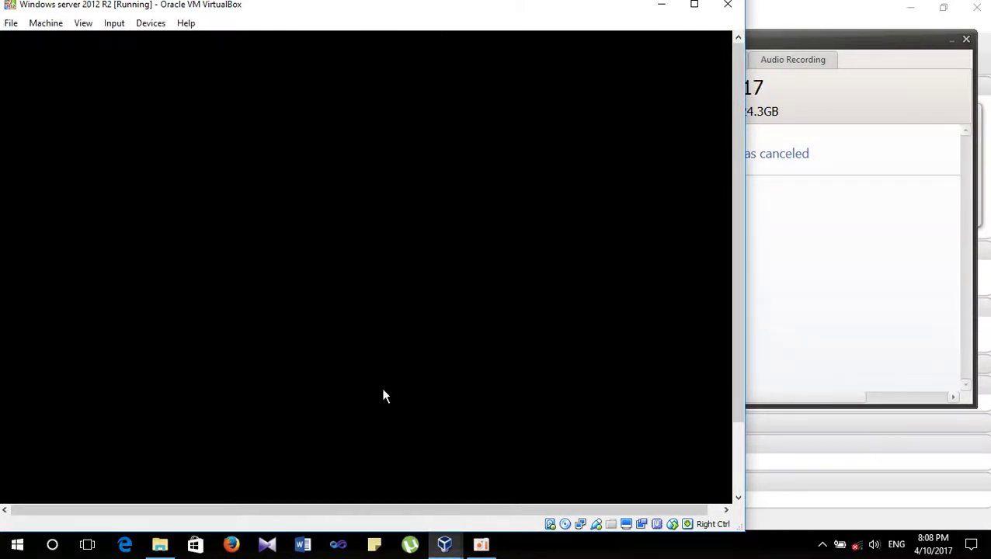
left_click(81, 23)
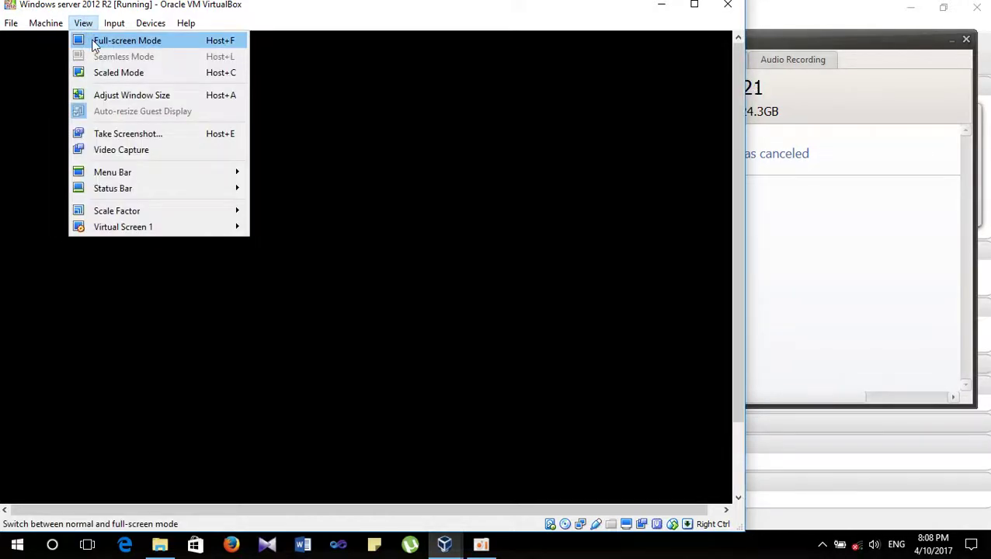
left_click(310, 63)
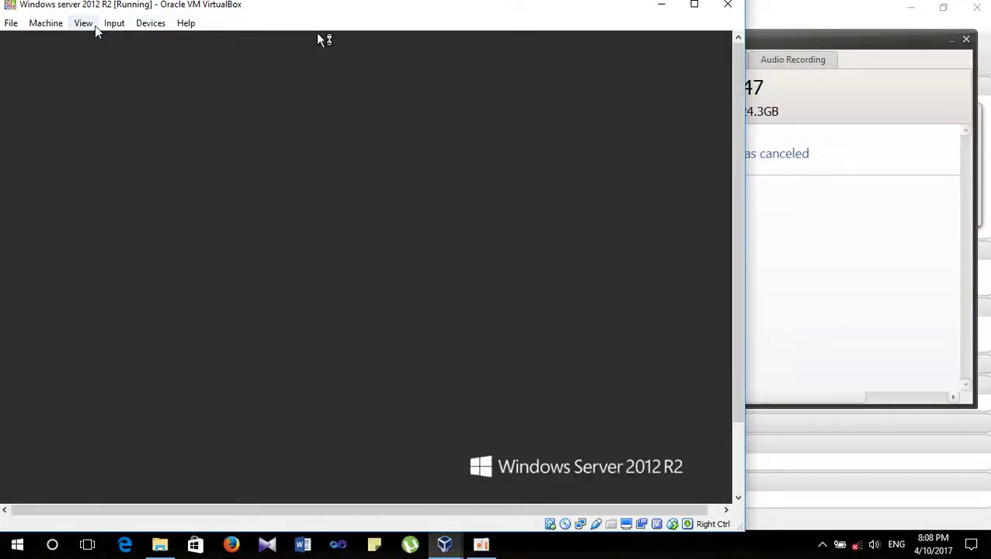
left_click(86, 23)
left_click(106, 38)
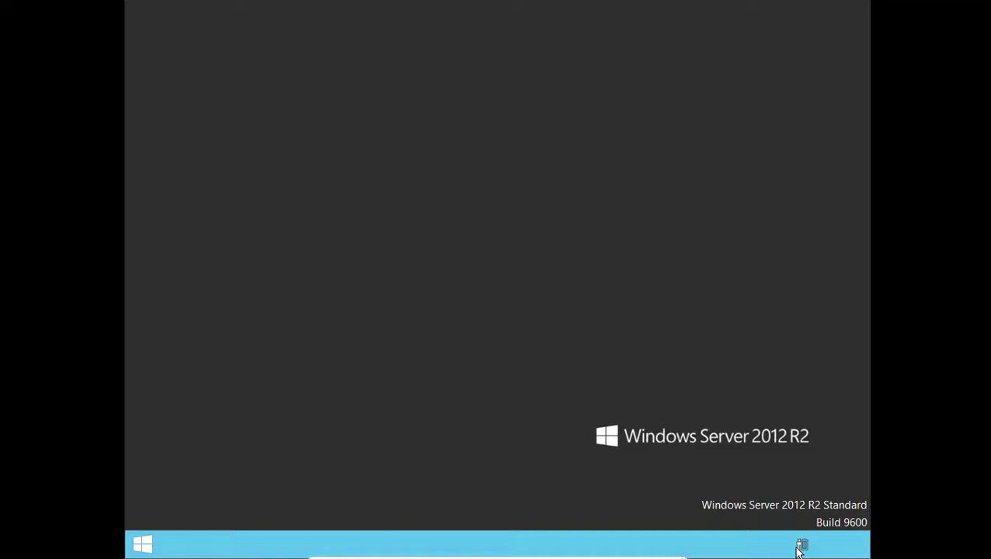
- Refresh the desktop and answer No to network discovery in the Networks pane
right_click(534, 287)
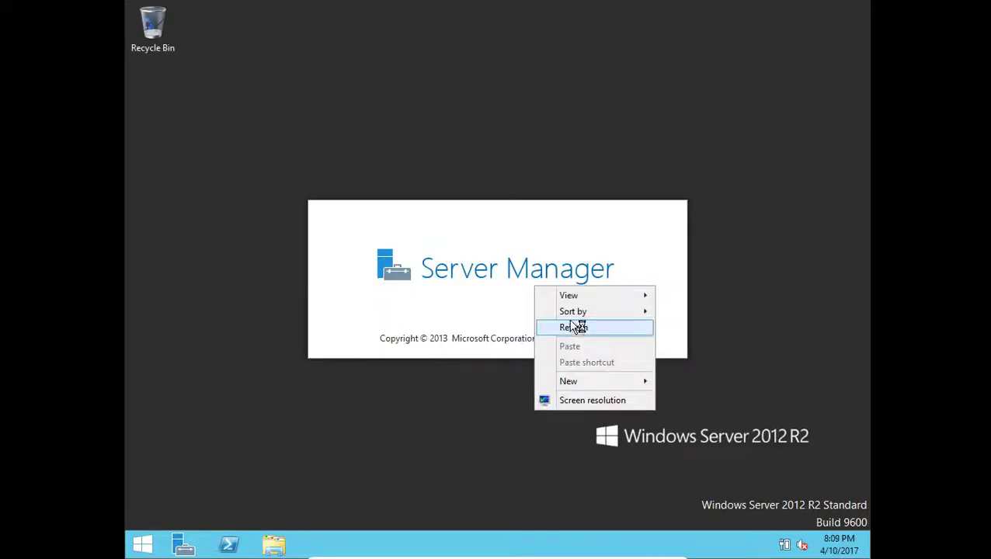
left_click(574, 327)
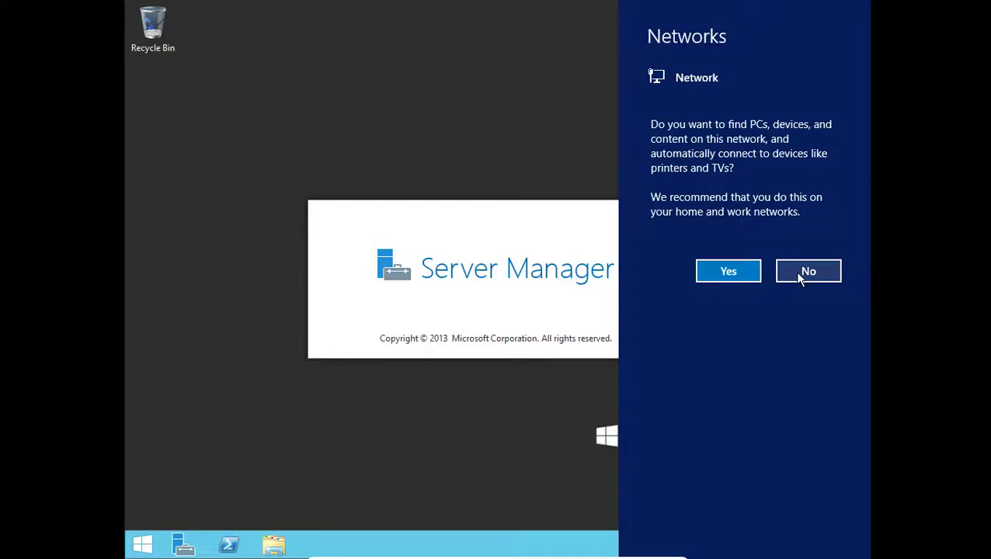
left_click(799, 273)
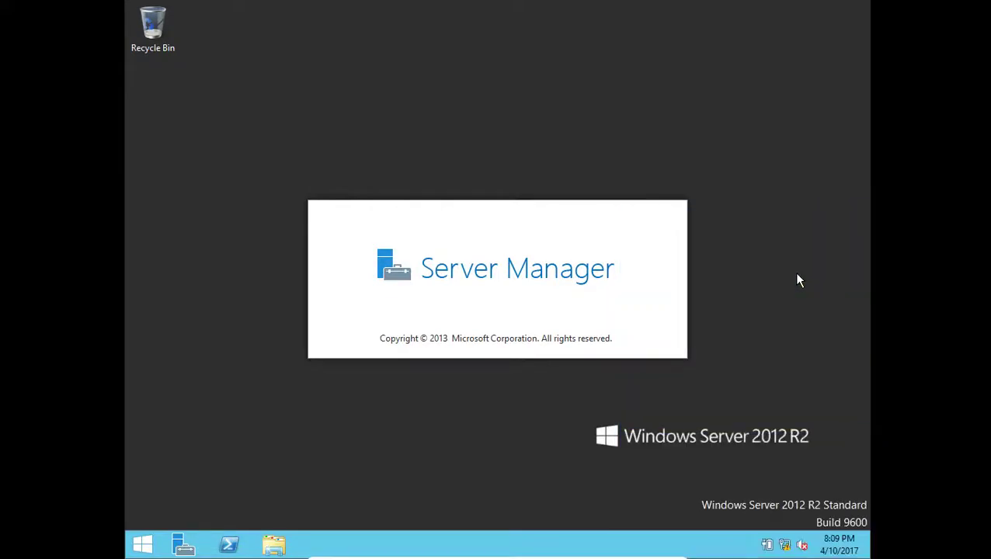
- Refresh the desktop again and wait for the Server Manager Dashboard to load
right_click(384, 121)
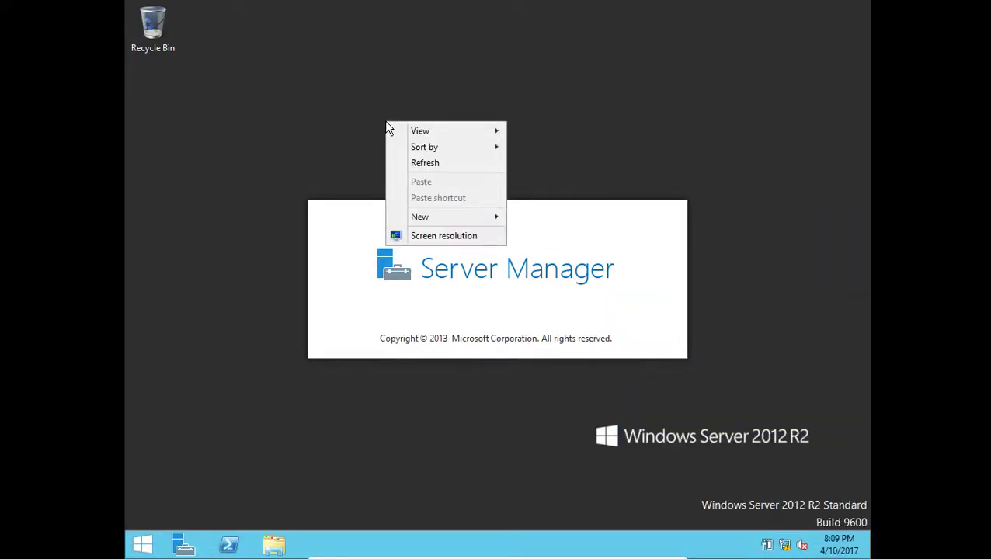
left_click(414, 162)
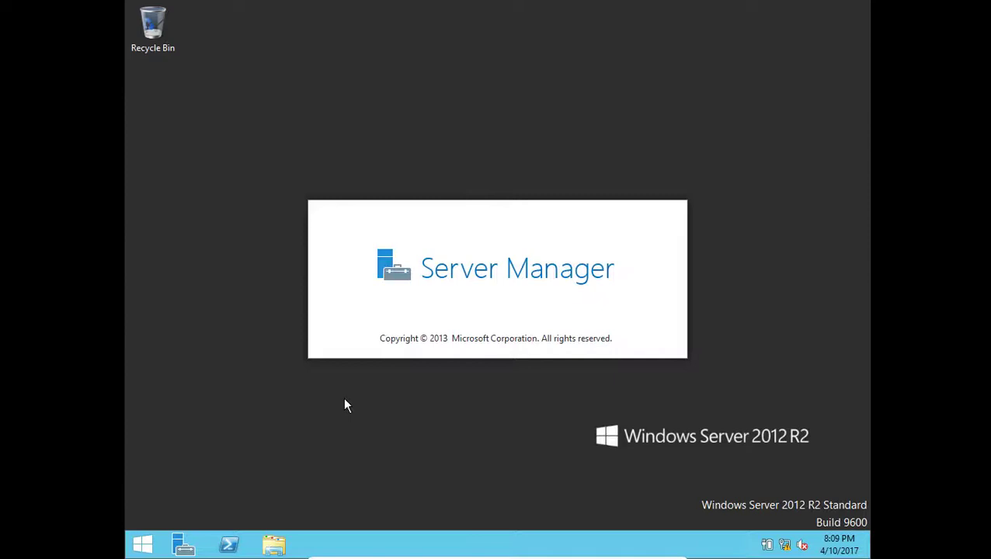
mouse_move(482, 557)
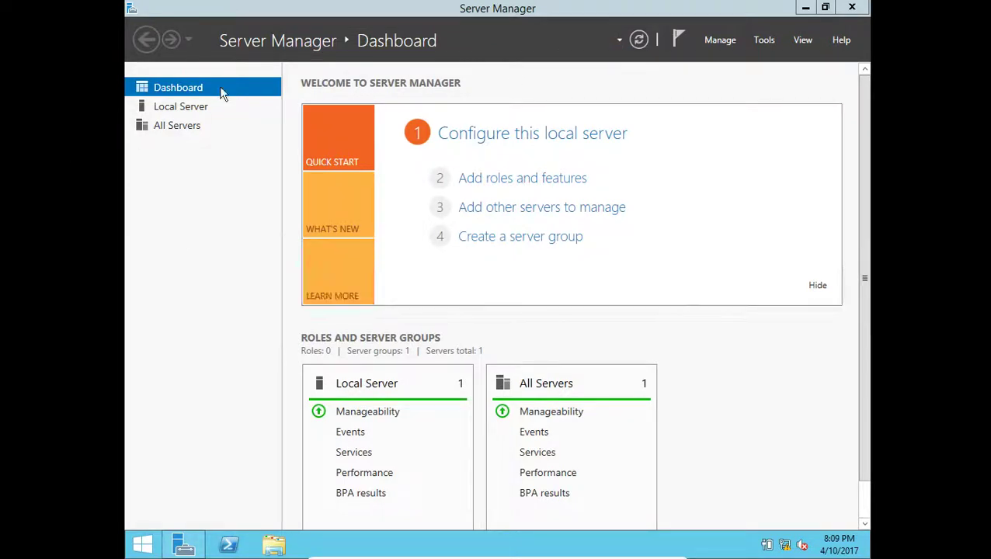
- Scroll the Dashboard, check the Tools menu, and open the Local Server properties page
left_click_drag(865, 159, 882, 296)
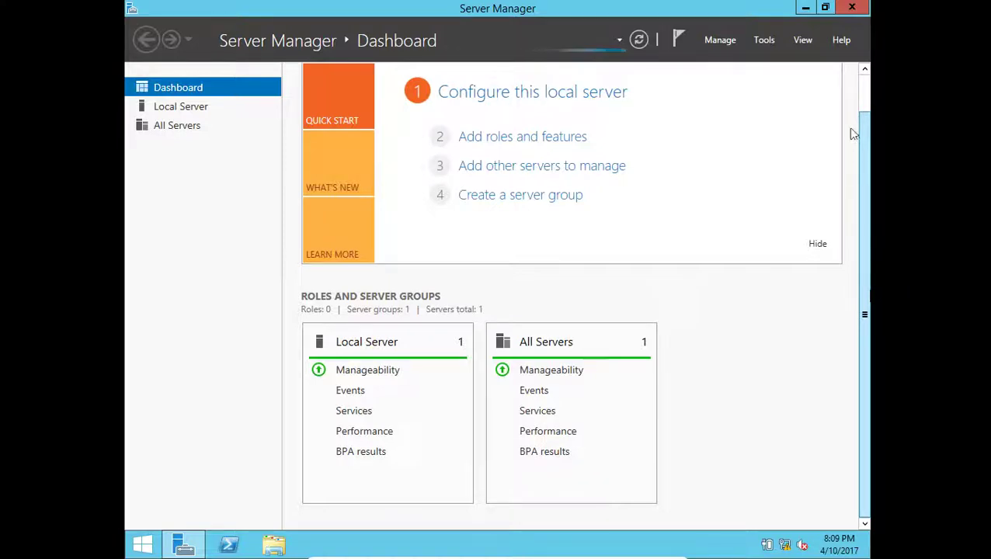
left_click_drag(862, 124, 861, 82)
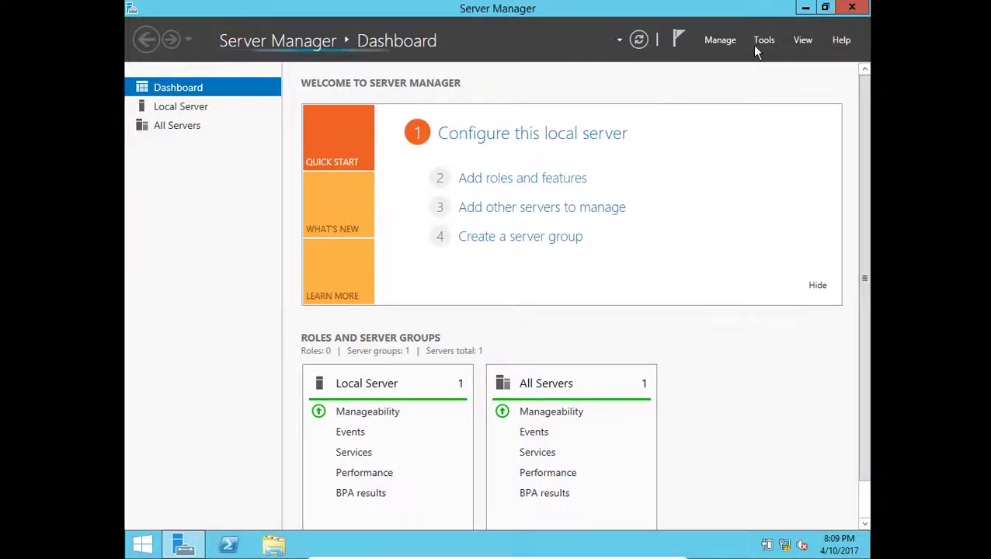
left_click(754, 46)
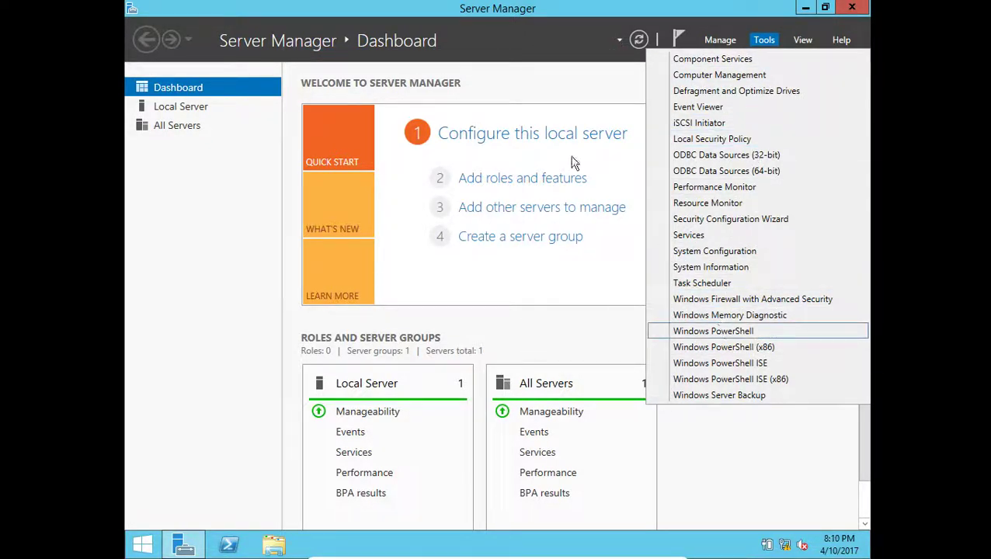
left_click(531, 6)
left_click(165, 109)
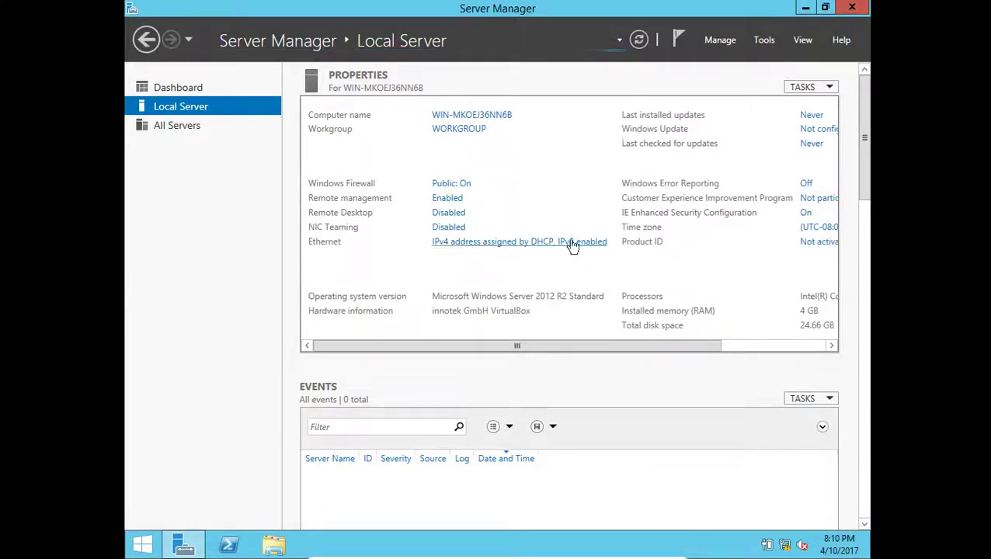
- Change the computer name to SVR1 in System Properties
left_click(469, 120)
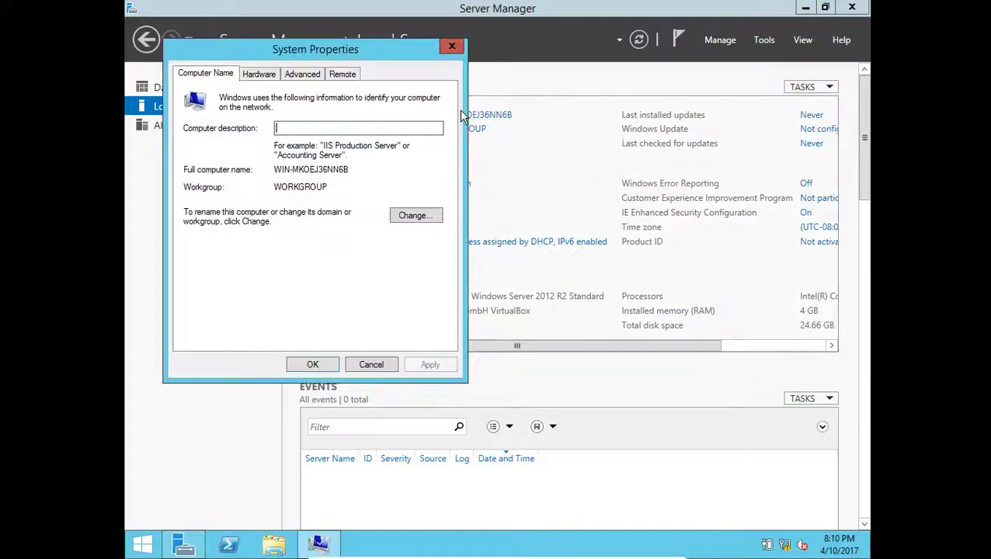
left_click(396, 218)
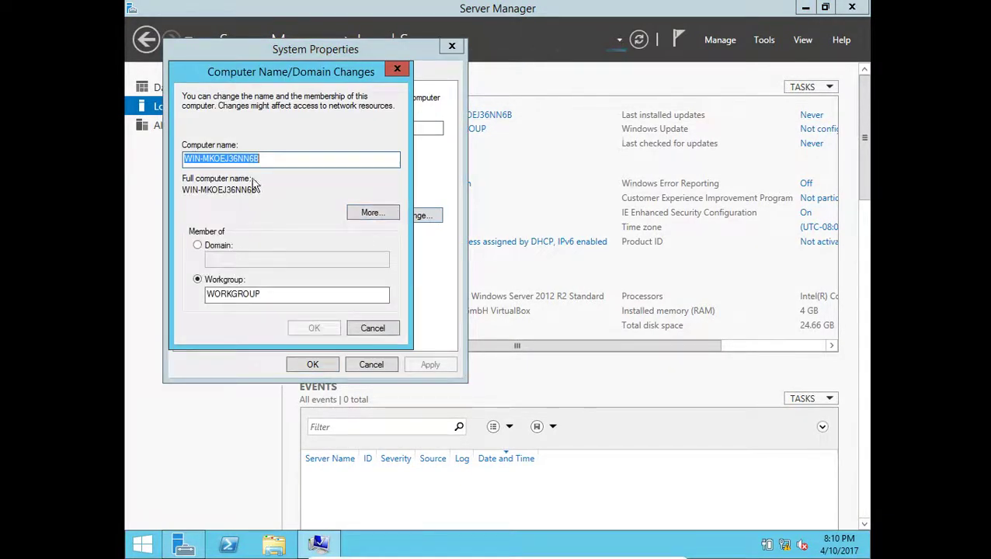
type("s")
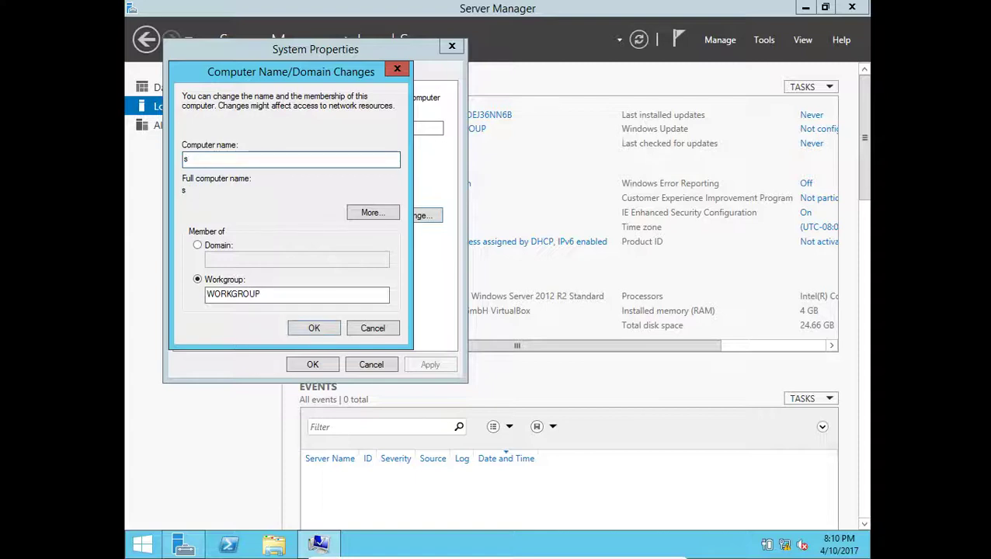
key("BackSpace")
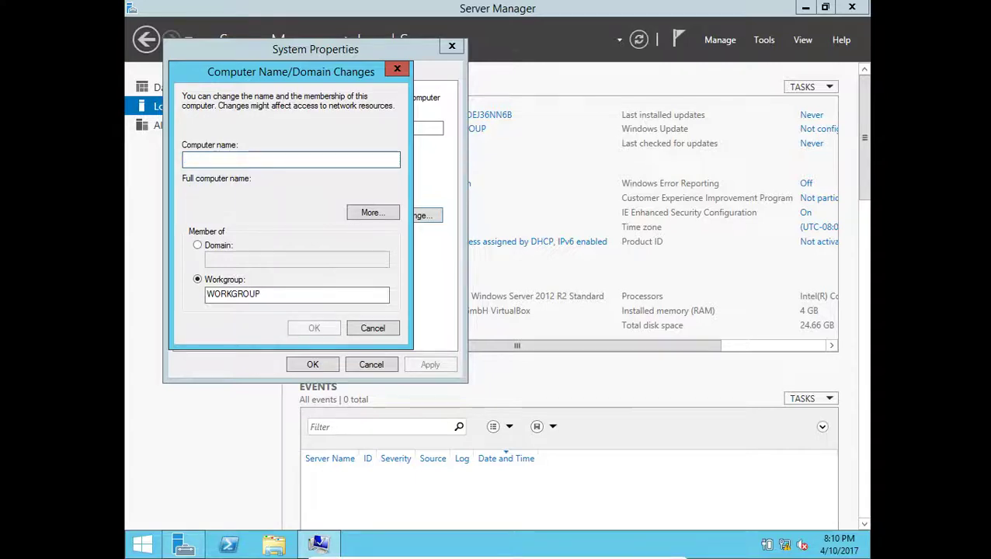
type("SVR")
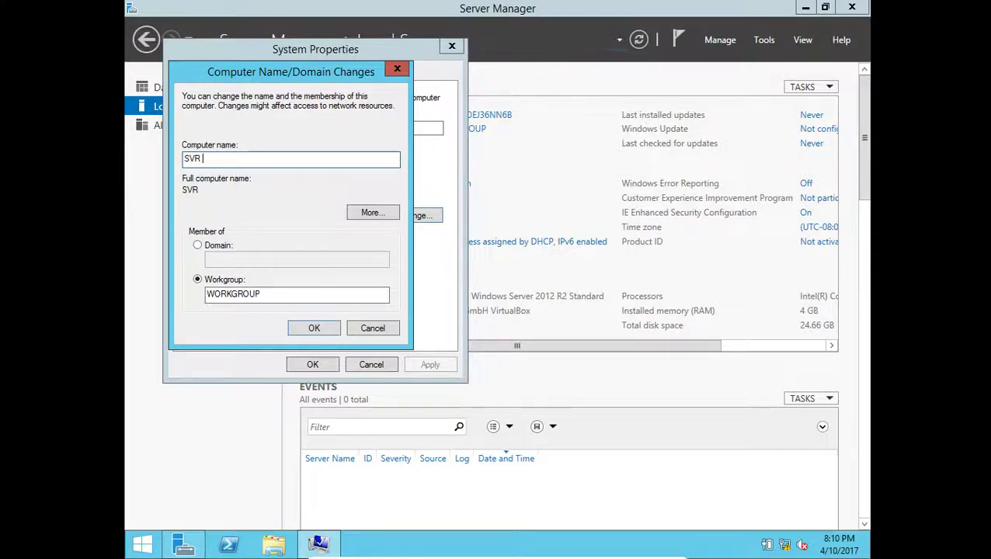
type("1")
left_click(316, 333)
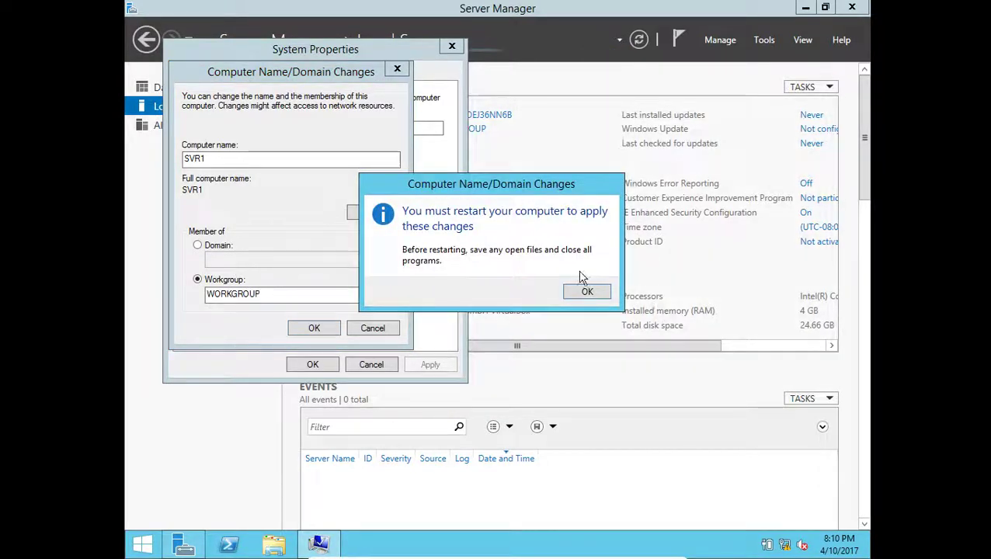
- Acknowledge the restart notice, close System Properties and choose Restart Now
left_click(586, 293)
left_click(312, 364)
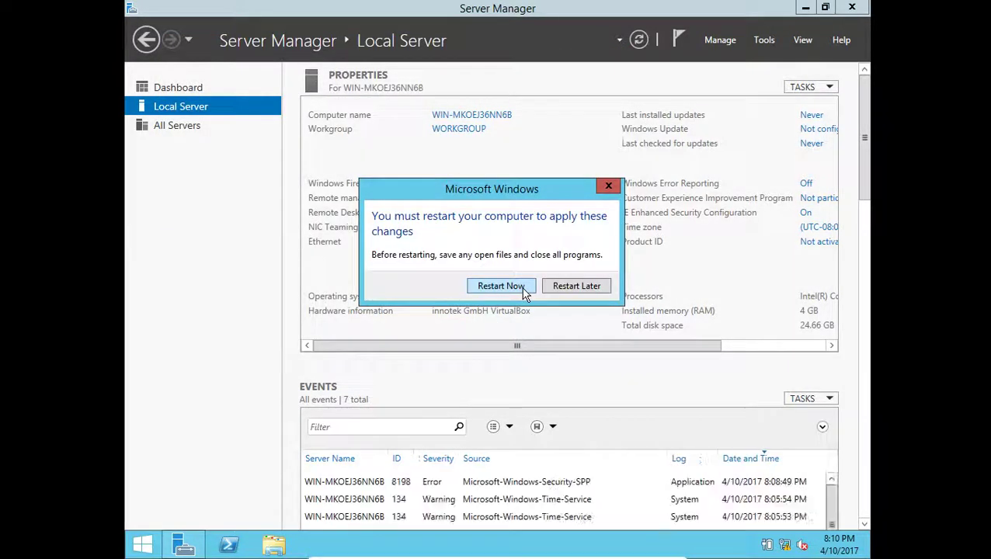
left_click(501, 287)
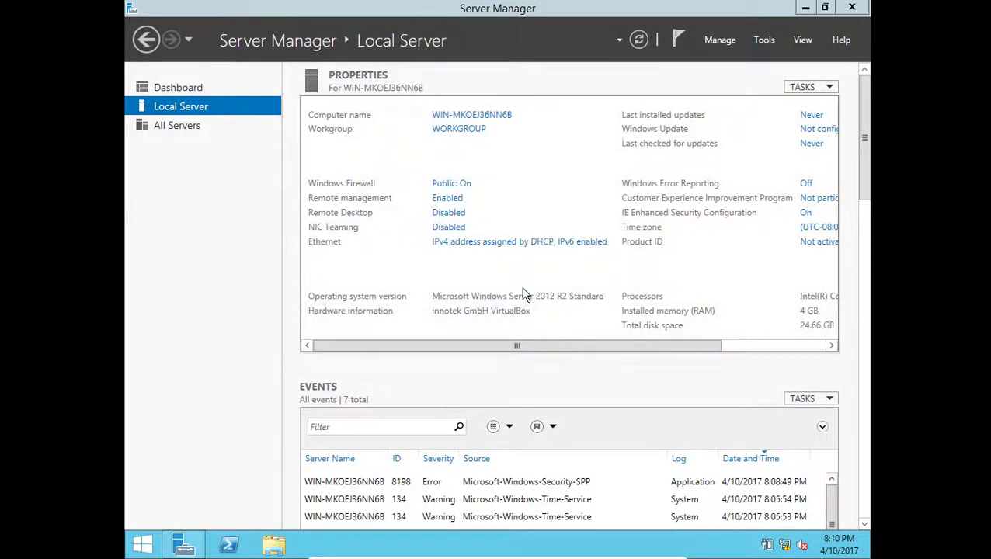
- Pause the screen recording during the restart and put the VM back in full screen
mouse_move(580, 524)
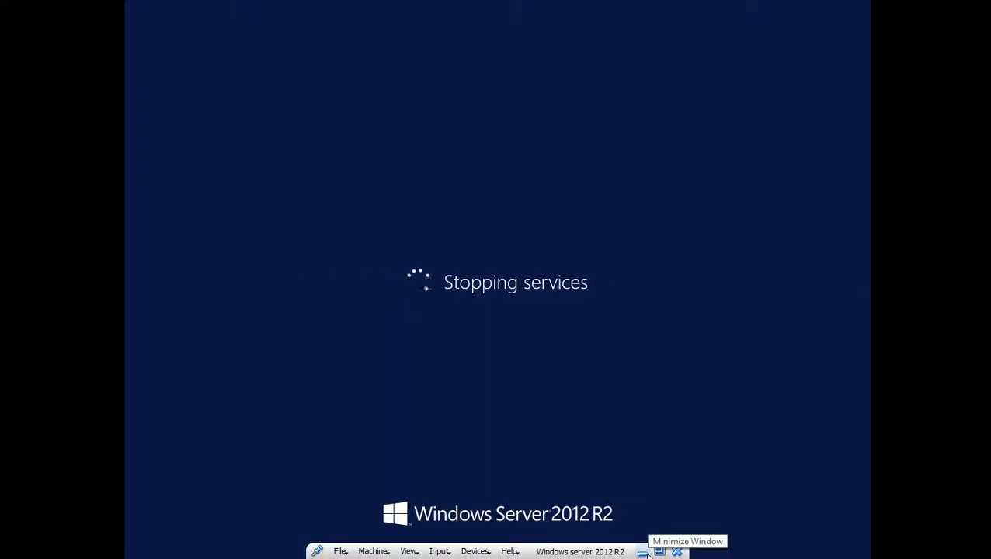
left_click(645, 552)
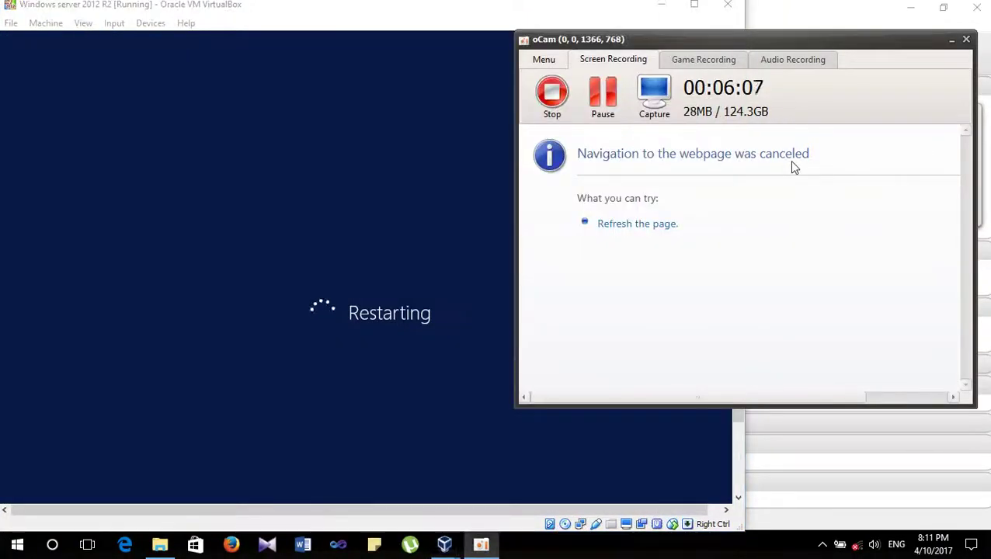
left_click(603, 93)
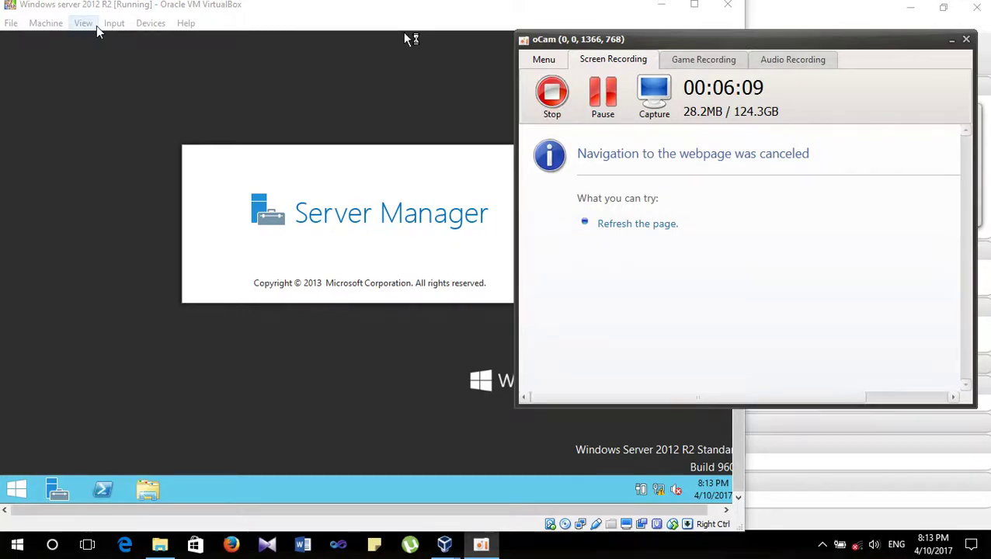
left_click(83, 23)
left_click(104, 39)
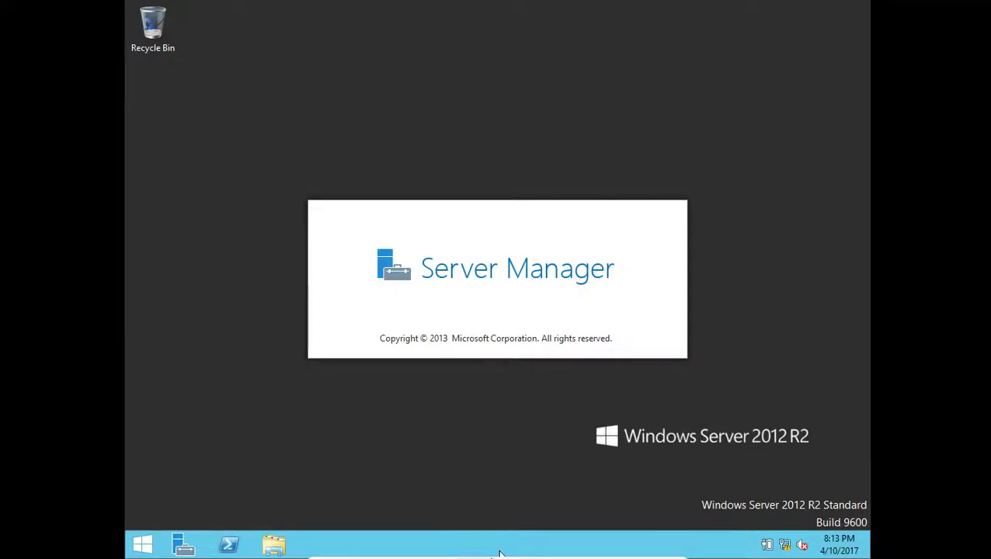
- Return the VM to a window, then choose View > Full-screen Mode
mouse_move(499, 553)
left_click(653, 548)
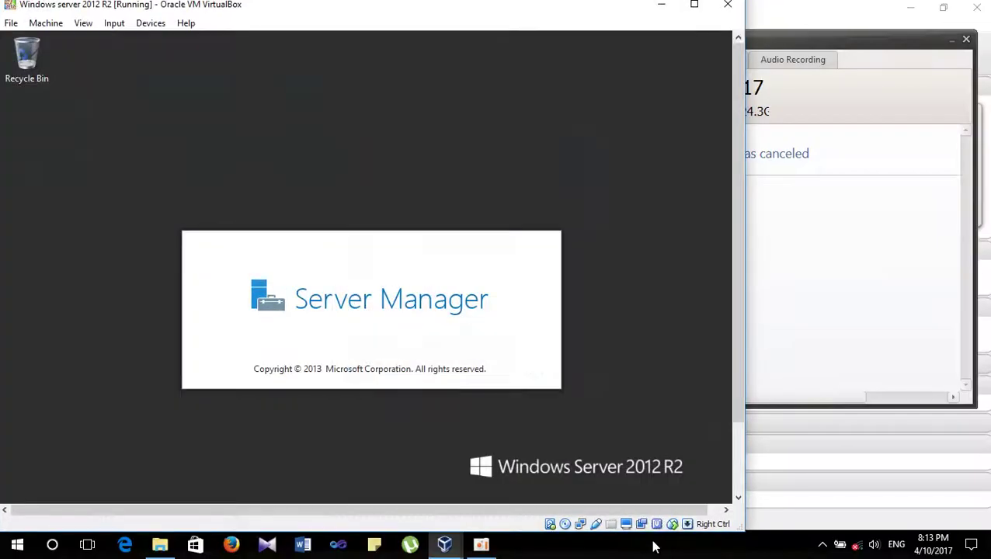
left_click(836, 145)
left_click(953, 41)
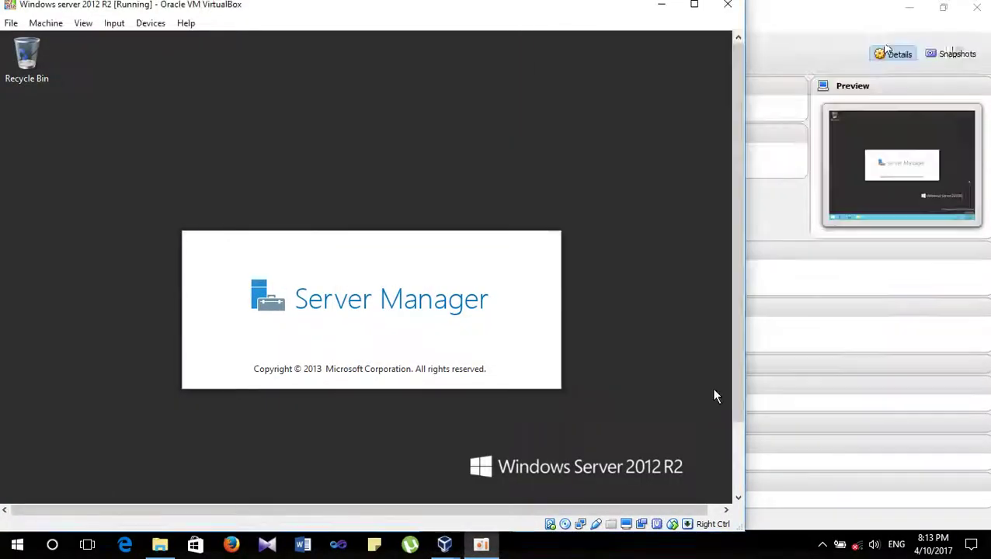
left_click(84, 23)
mouse_move(114, 30)
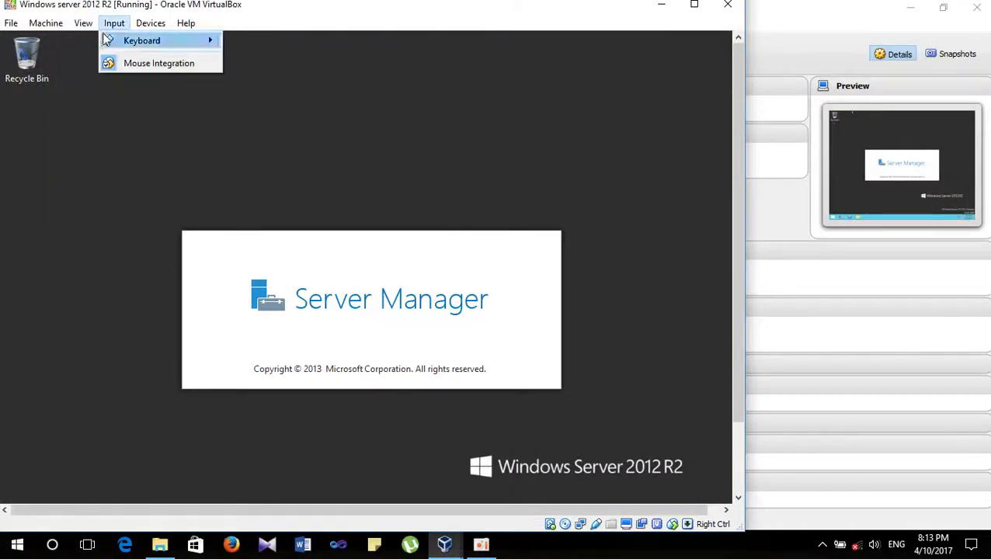
left_click(87, 39)
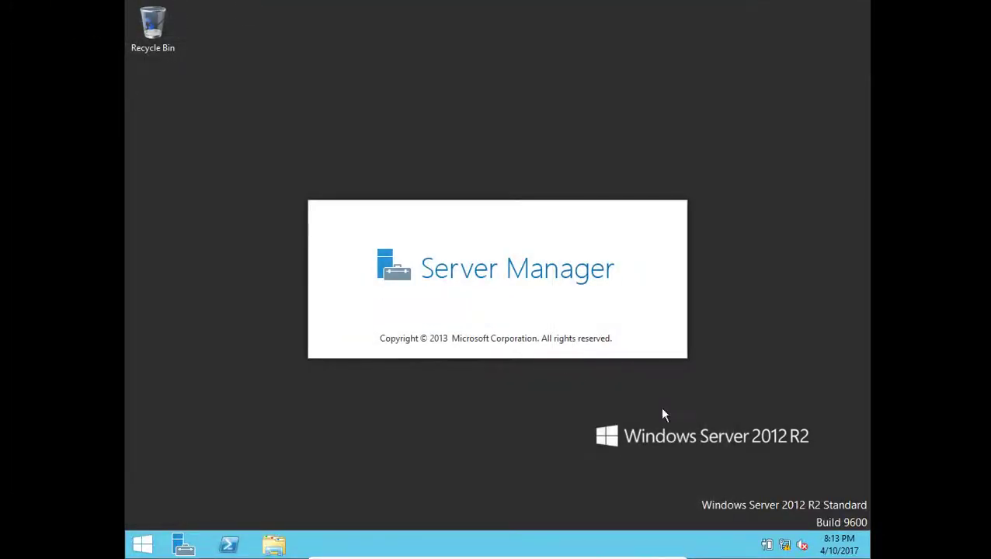
- Uncheck Internet Protocol Version 6 (TCP/IPv6) in the Ethernet adapter's properties, keeping IPv4 enabled
right_click(786, 546)
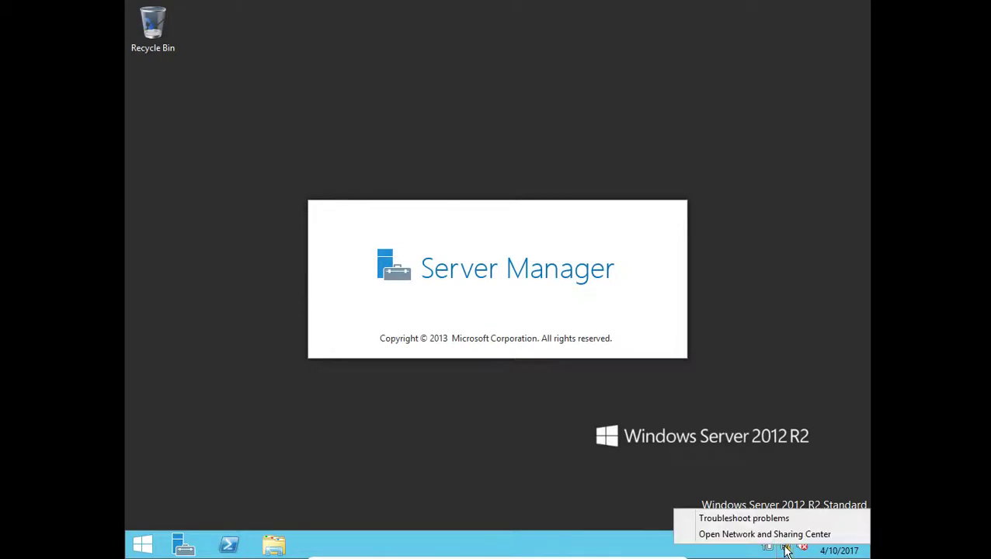
left_click(787, 536)
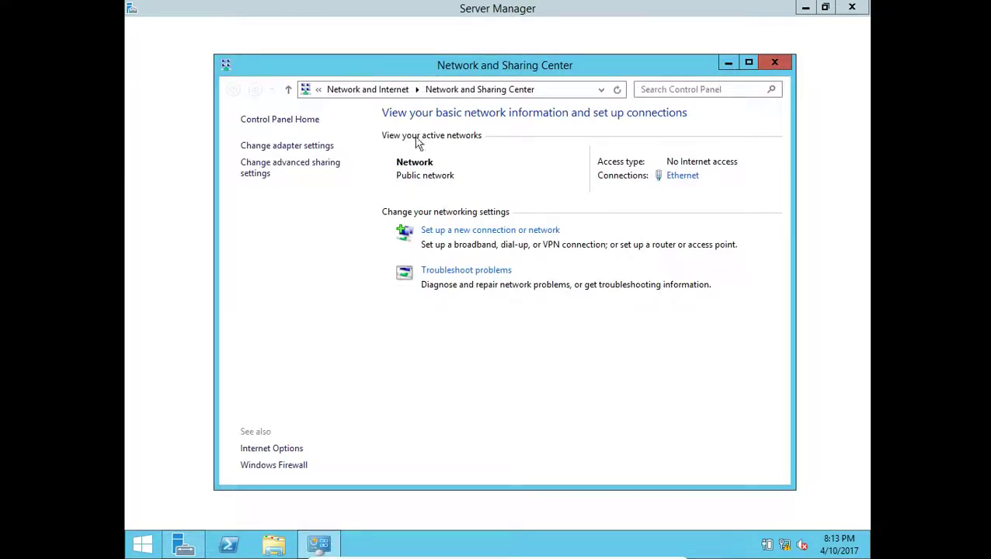
left_click(294, 145)
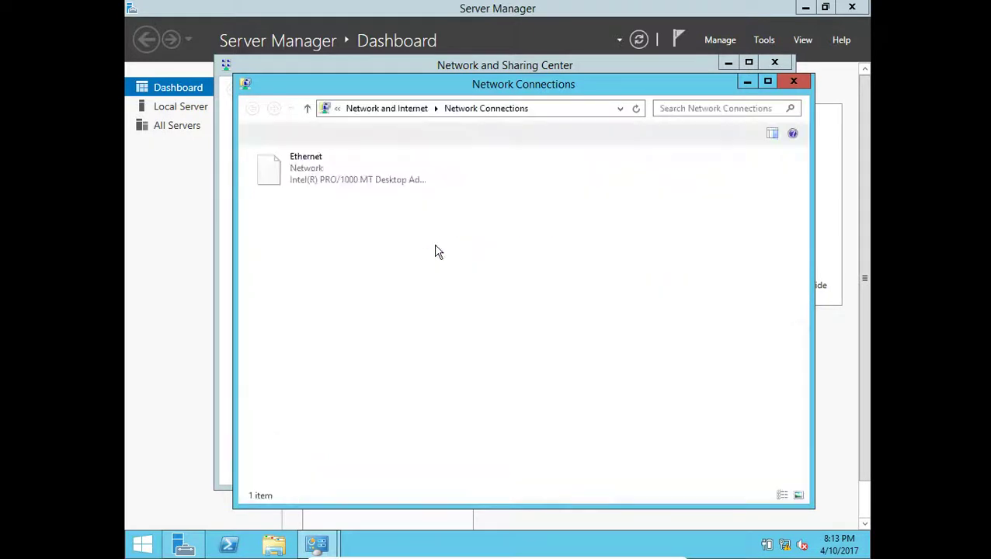
left_click(299, 174)
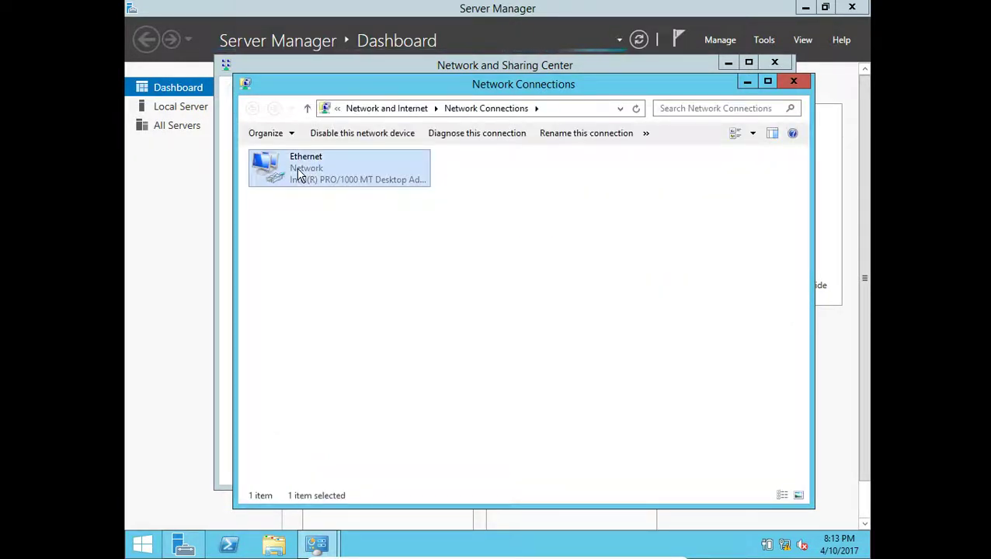
right_click(299, 174)
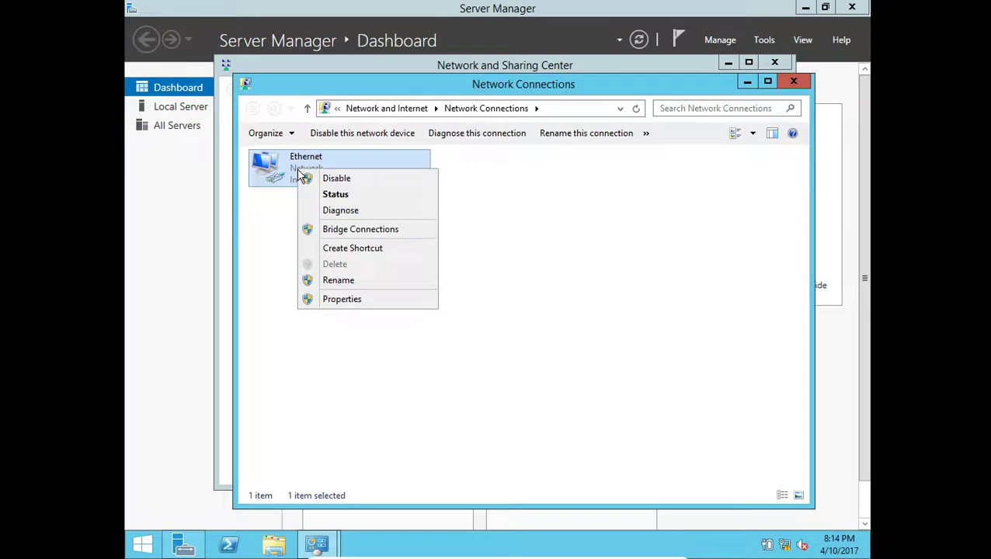
left_click(349, 303)
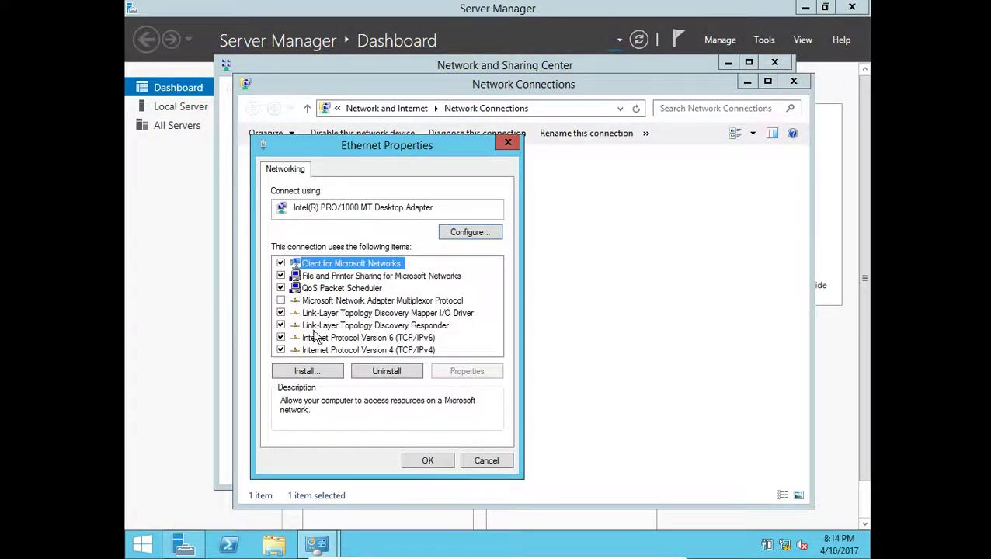
left_click(281, 338)
left_click(358, 352)
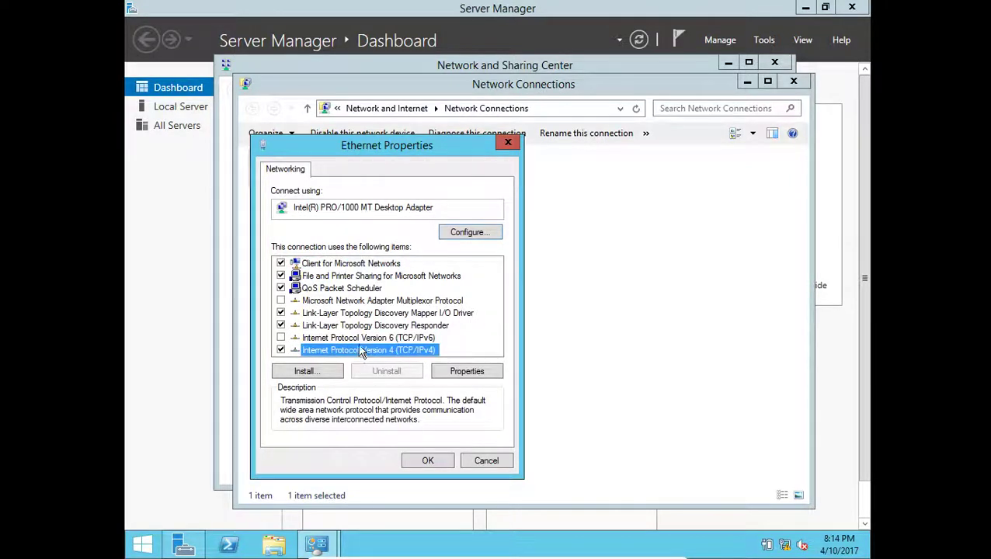
- Set static IPv4 192.168.1.2, mask 255.255.255.0, gateway 192.168.1.1, DNS 192.168.1.2, and confirm
left_click(458, 373)
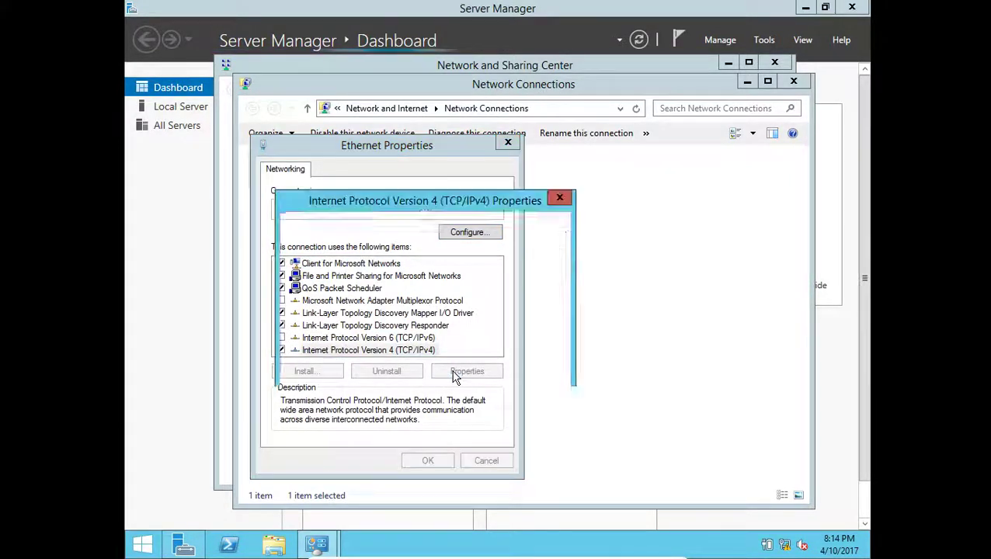
left_click(377, 306)
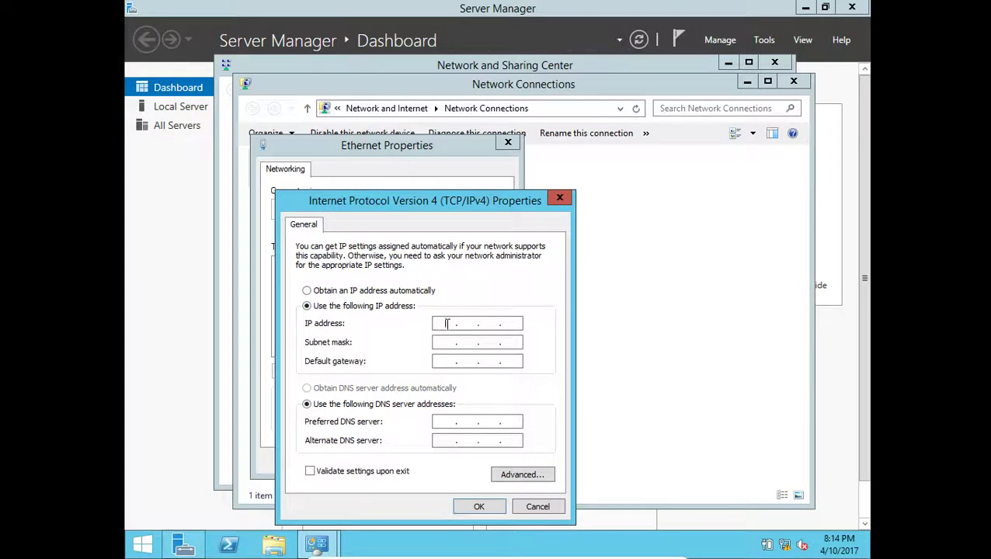
type("192.11..")
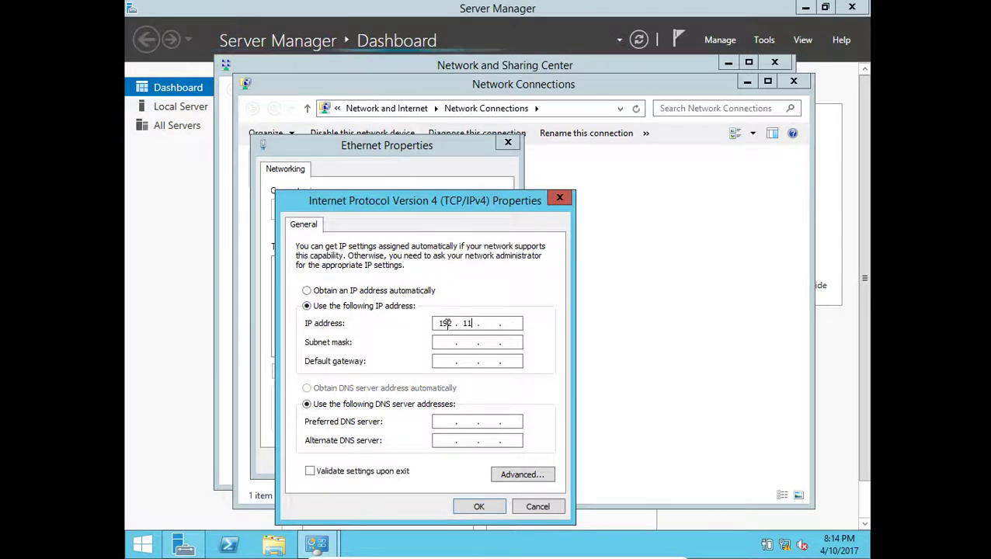
key("BackSpace")
key("BackSpace")
type("168 . ")
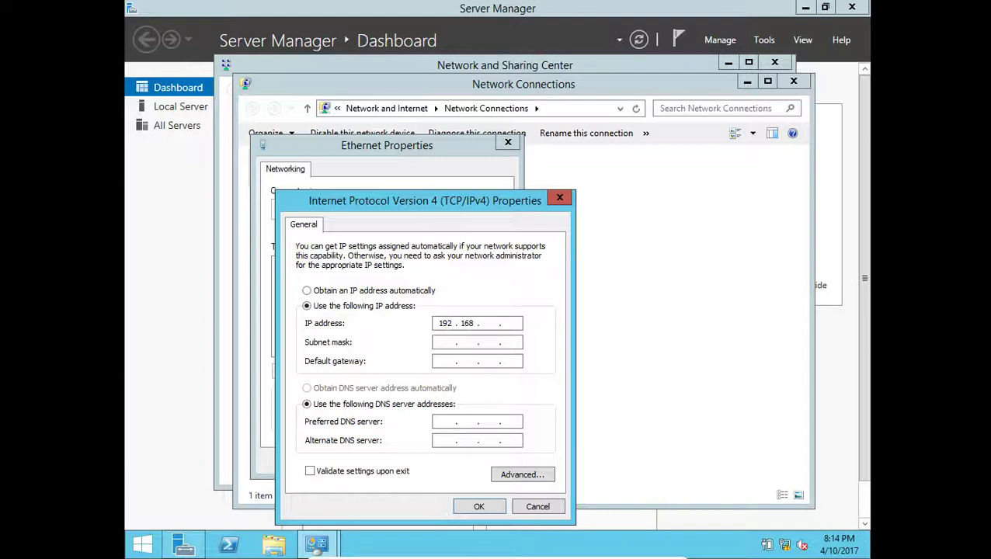
type("1 . 2")
key("Tab")
key("Tab")
type("192 . 168 . 1 . 1")
key("Tab")
key("Tab")
type("192")
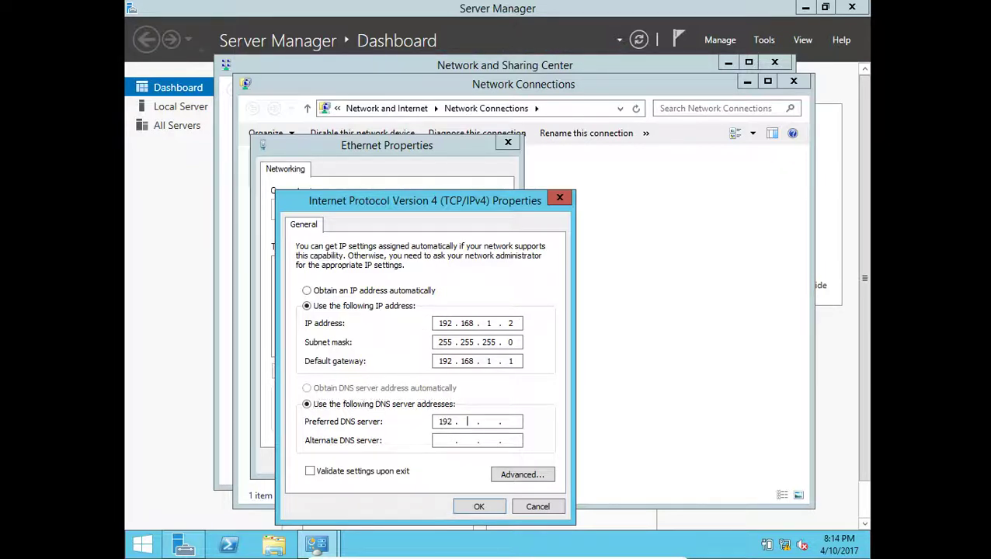
type("168 ")
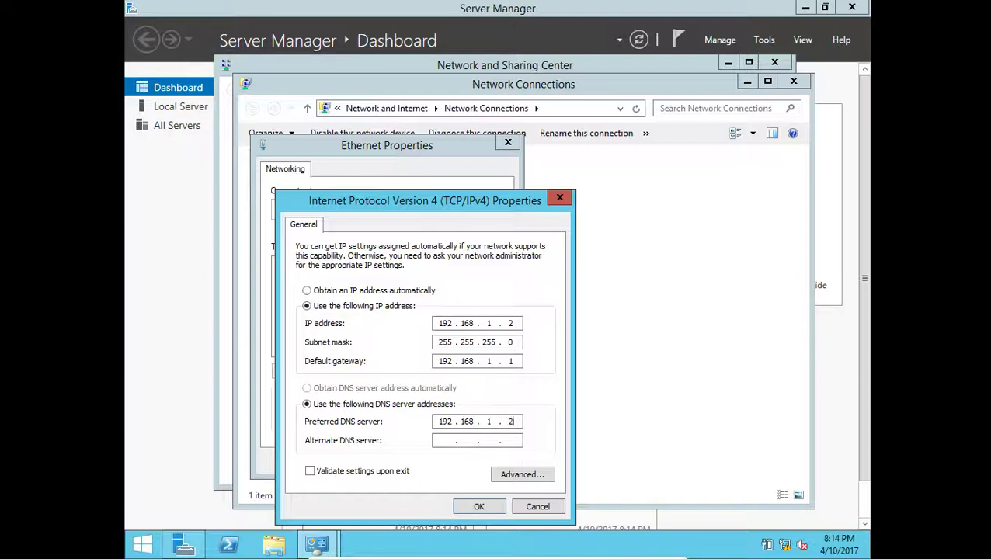
type("1.2")
left_click(479, 506)
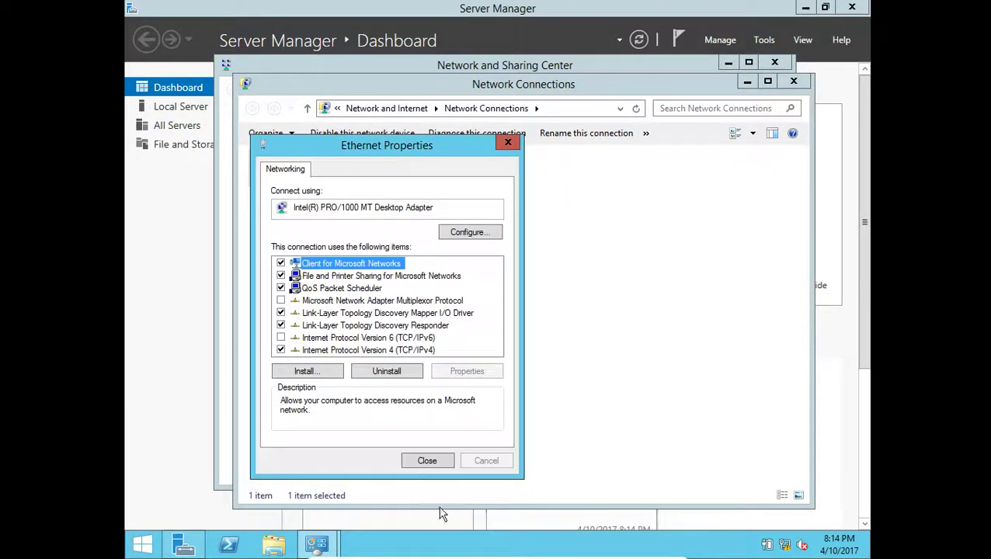
left_click(427, 461)
- Close the network windows and go to Server Manager's Local Server page
left_click(791, 84)
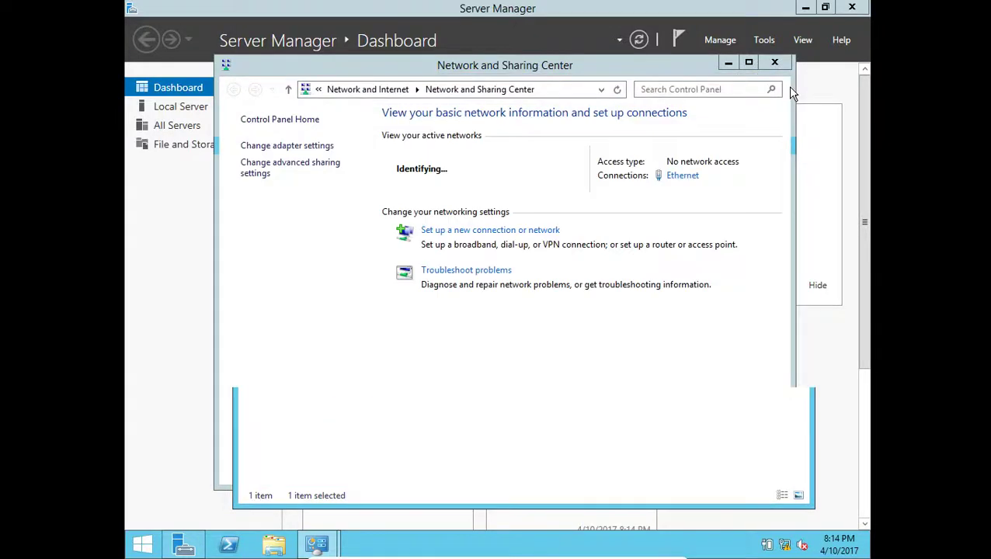
left_click(775, 62)
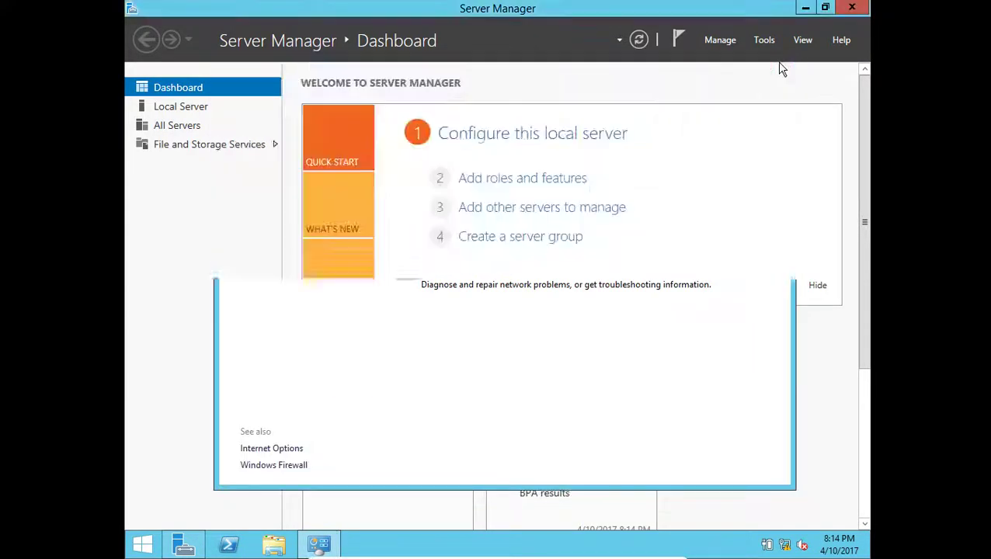
left_click(198, 106)
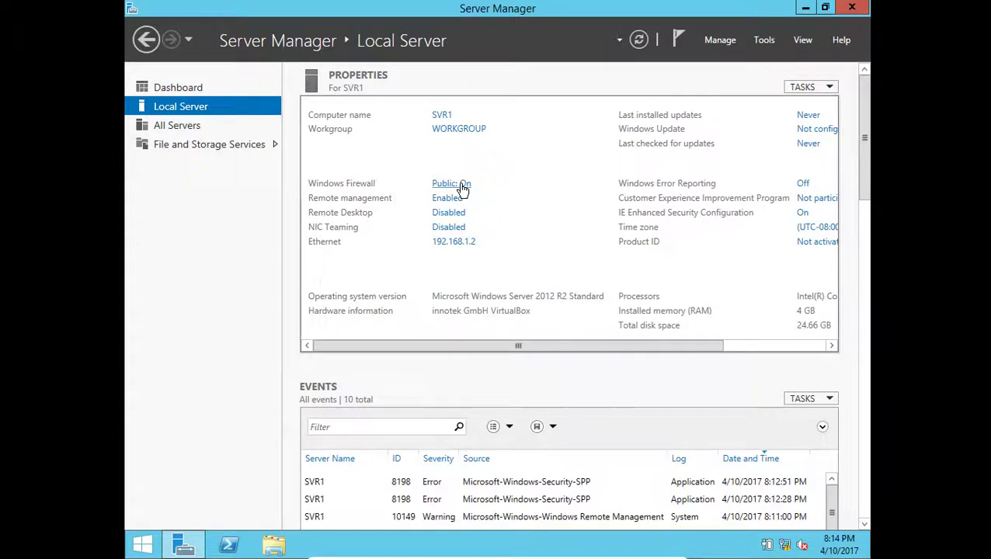
- Check the Windows Firewall settings, then bring up the Remote Desktop settings
left_click(462, 188)
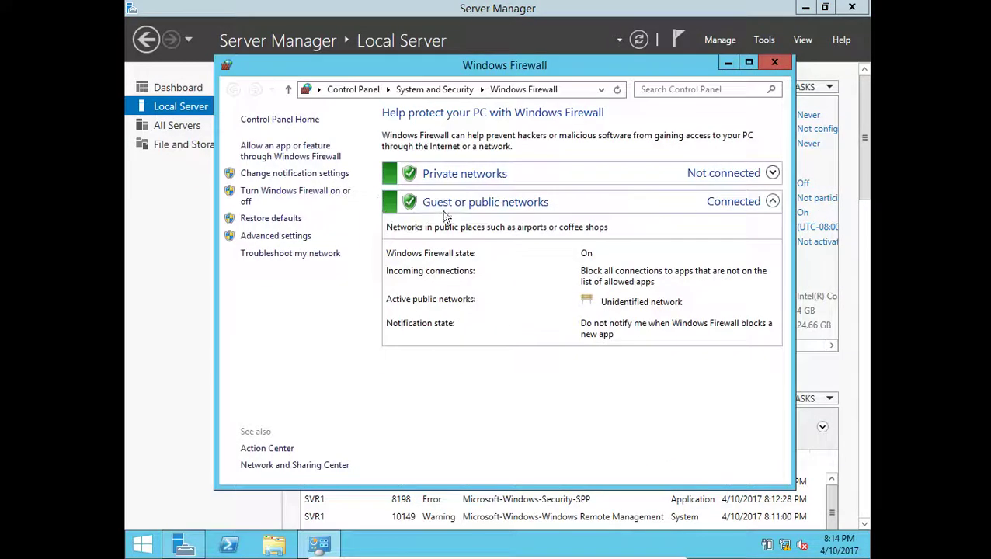
left_click(773, 62)
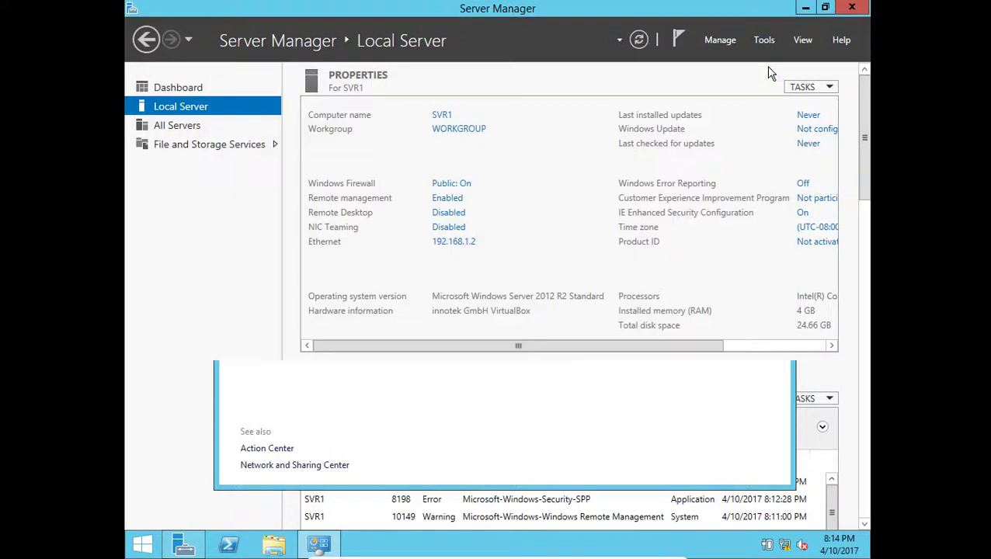
left_click(448, 214)
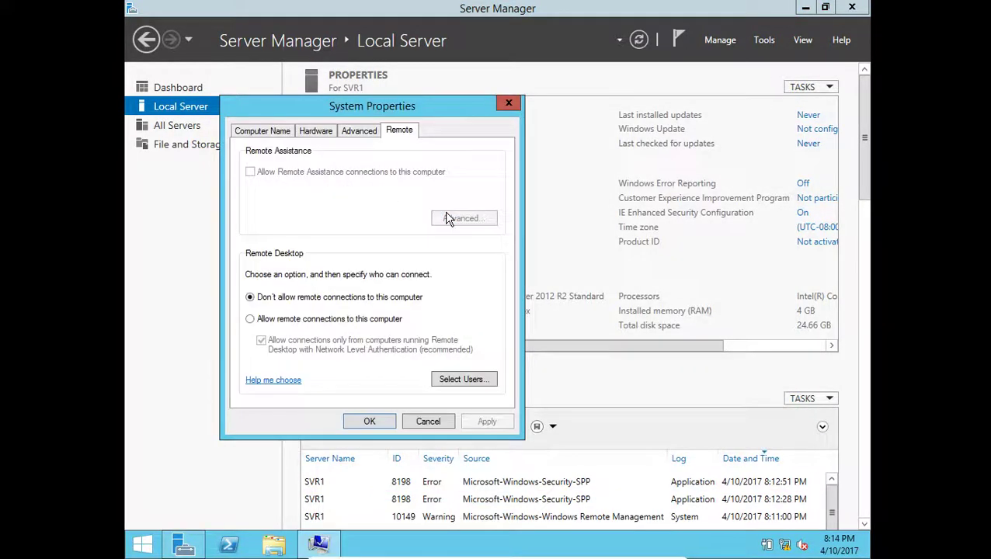
- Allow remote connections to SVR1, accept the firewall notice, and apply the change
left_click(328, 319)
left_click(377, 266)
left_click(488, 421)
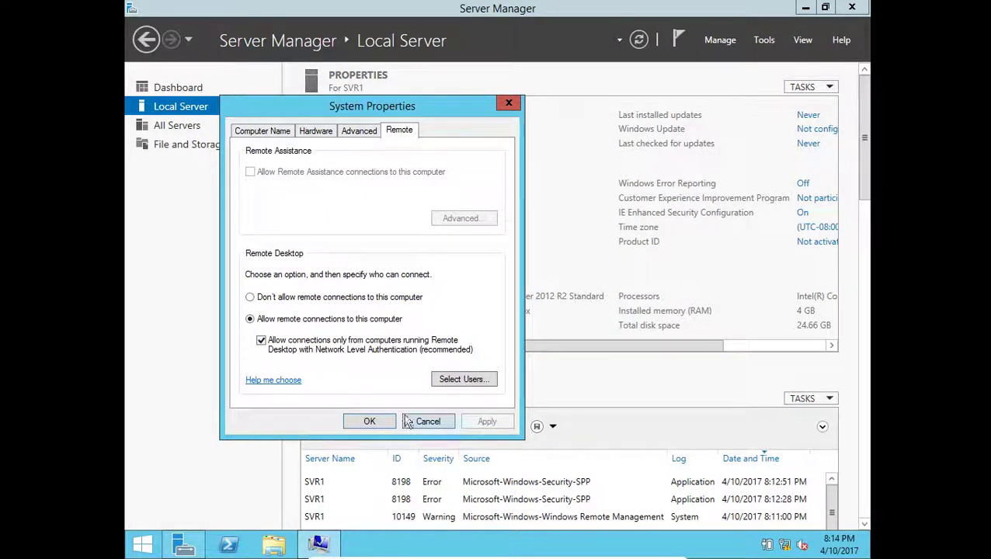
left_click(358, 419)
- Change the server's time zone to Sri Jayawardenepura
left_click_drag(463, 347, 713, 258)
left_click(726, 227)
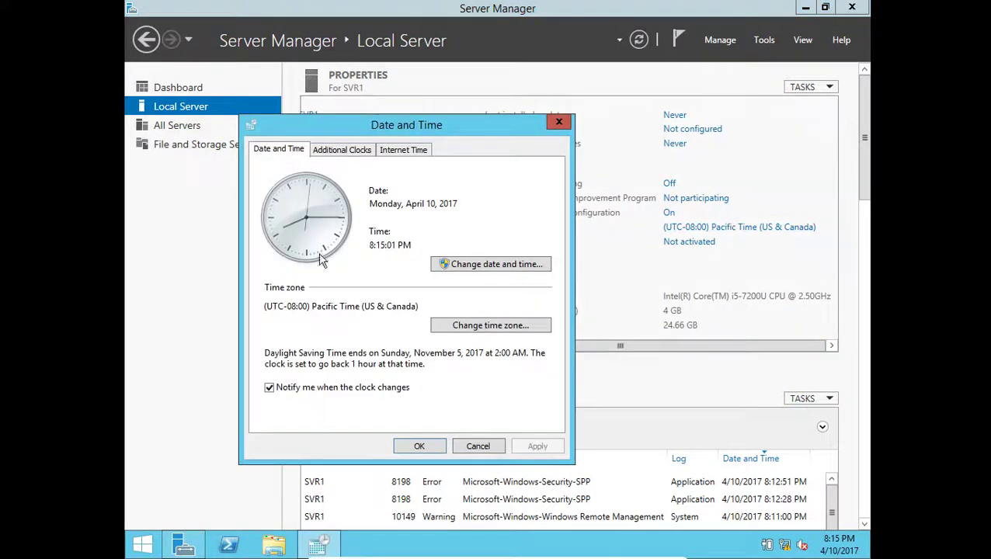
left_click(449, 324)
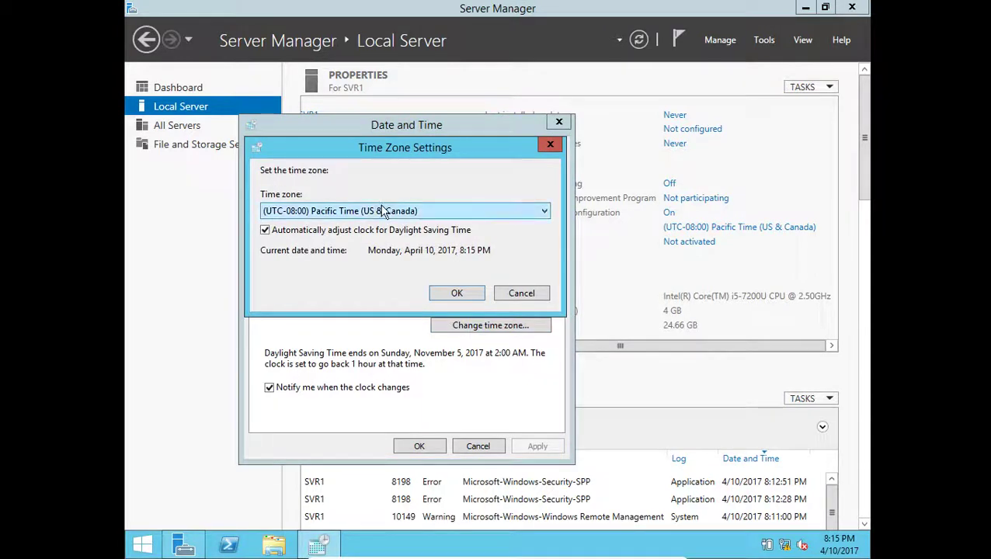
left_click(382, 211)
scroll(365, 381, "down", 15)
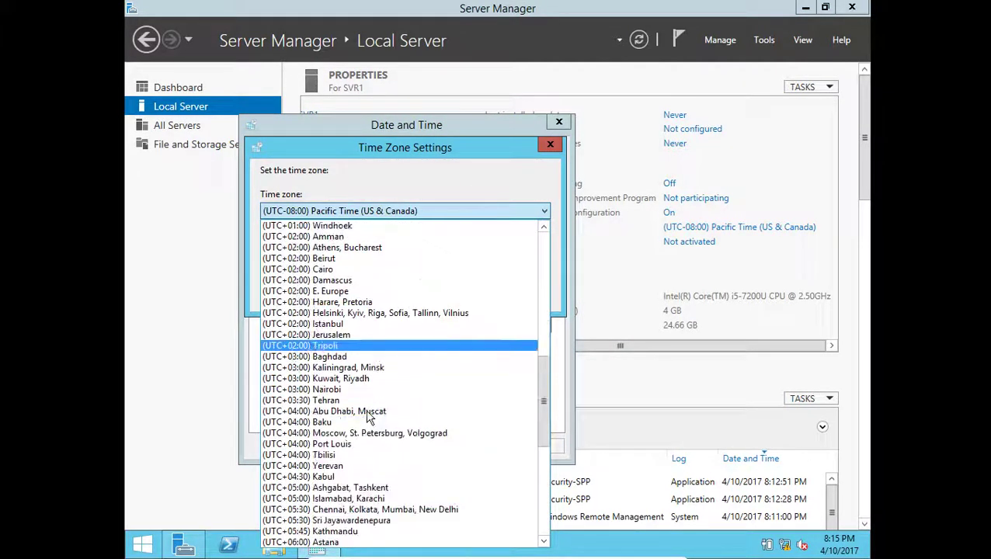
left_click(362, 421)
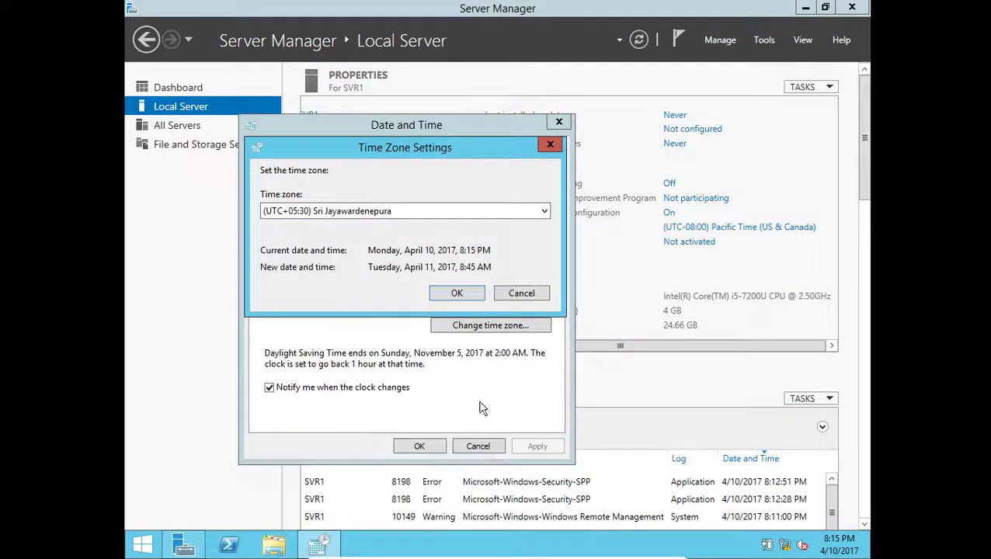
left_click(474, 299)
left_click(436, 446)
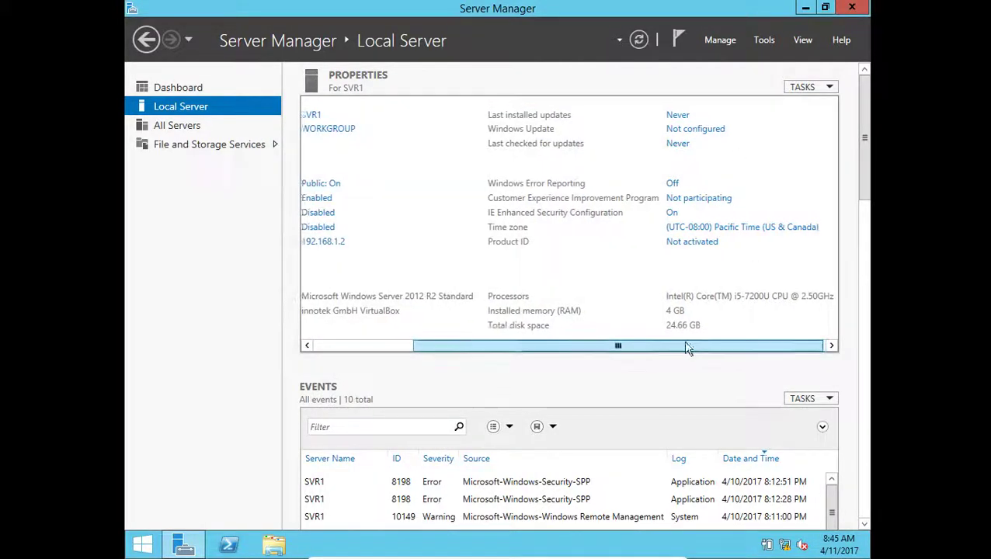
- Recheck the time zone settings, then show the Manage menu
left_click_drag(724, 347, 651, 351)
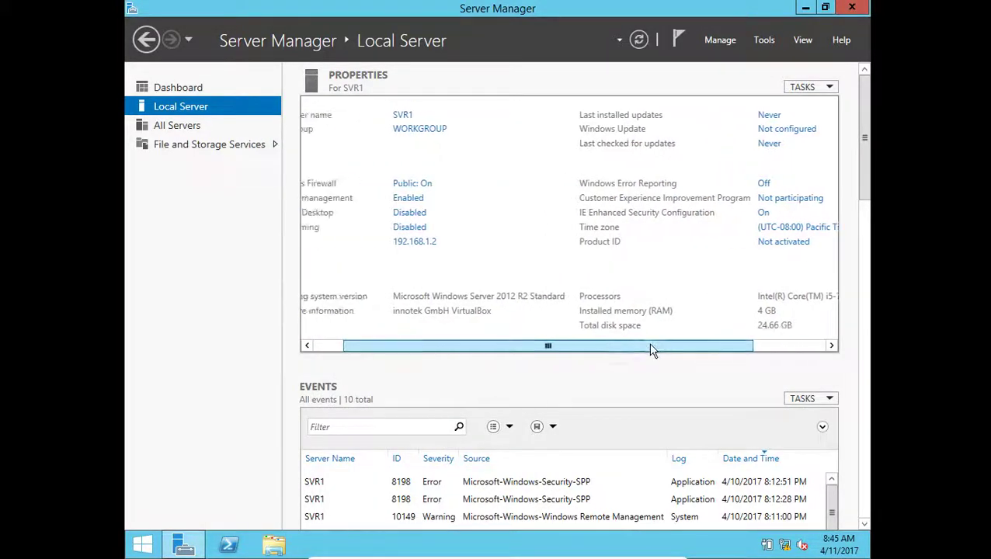
left_click(787, 227)
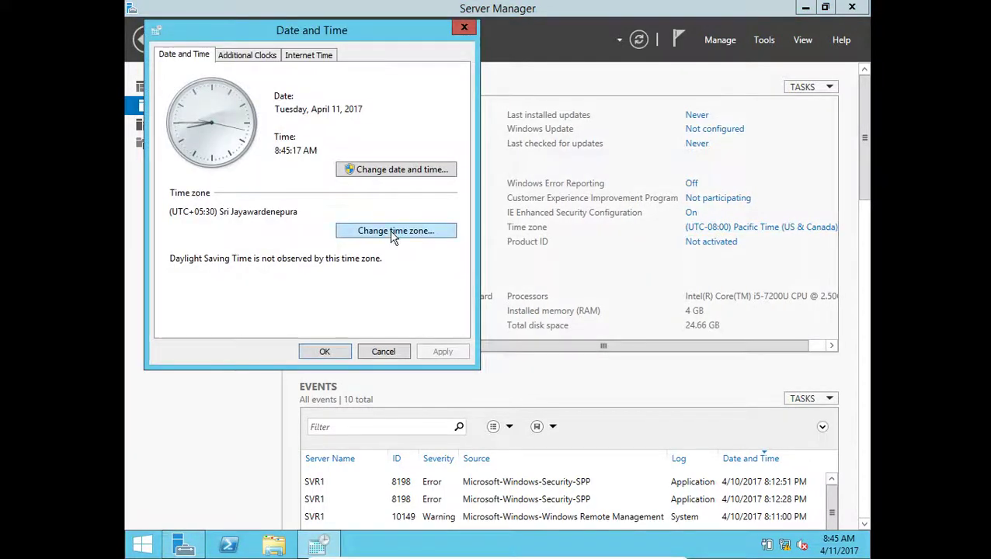
left_click(325, 351)
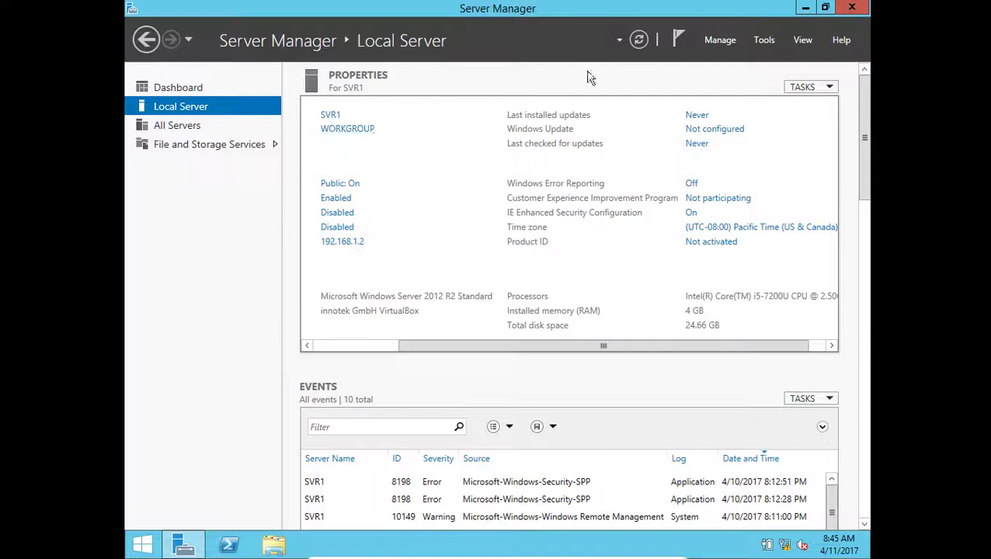
left_click(721, 40)
- Choose Add Roles and Features from the Manage menu
left_click(724, 63)
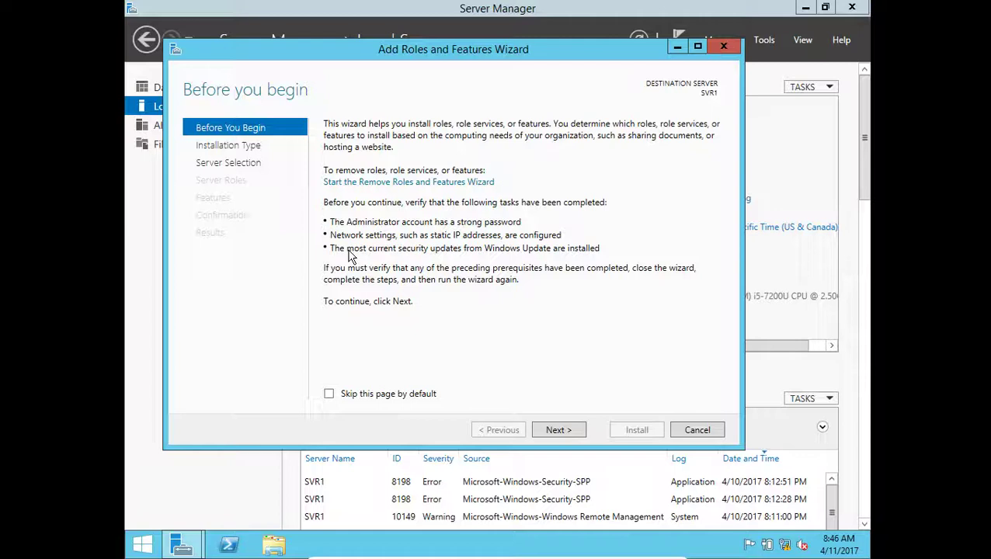
- Move the wizard past Before You Begin and Installation Type to Server Selection
left_click(206, 150)
left_click(244, 129)
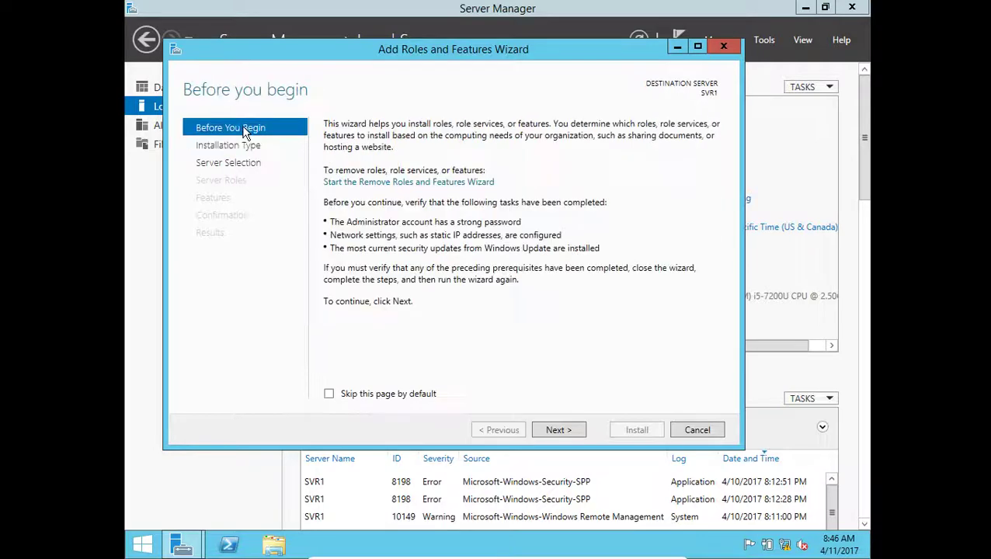
left_click(248, 161)
left_click(246, 148)
left_click(255, 131)
left_click(558, 431)
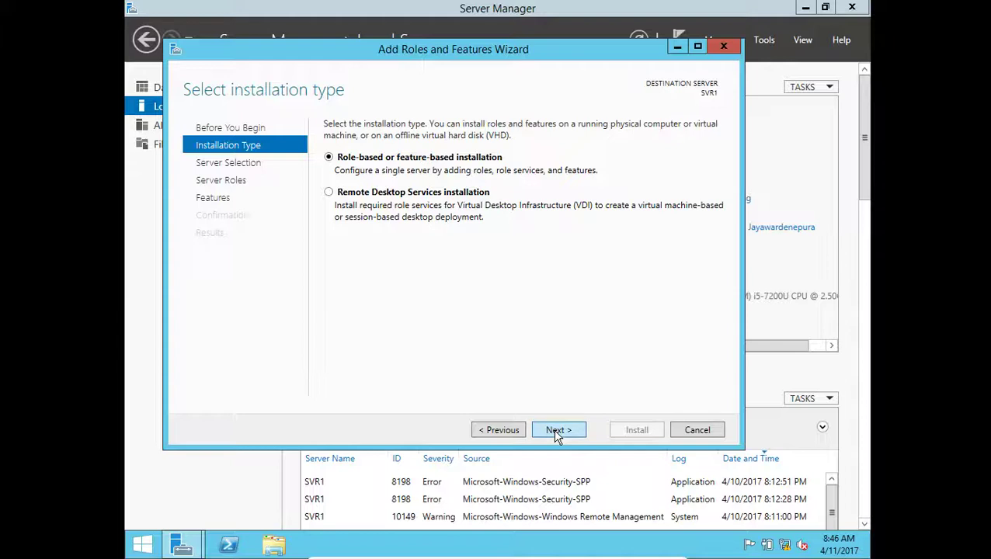
left_click(556, 432)
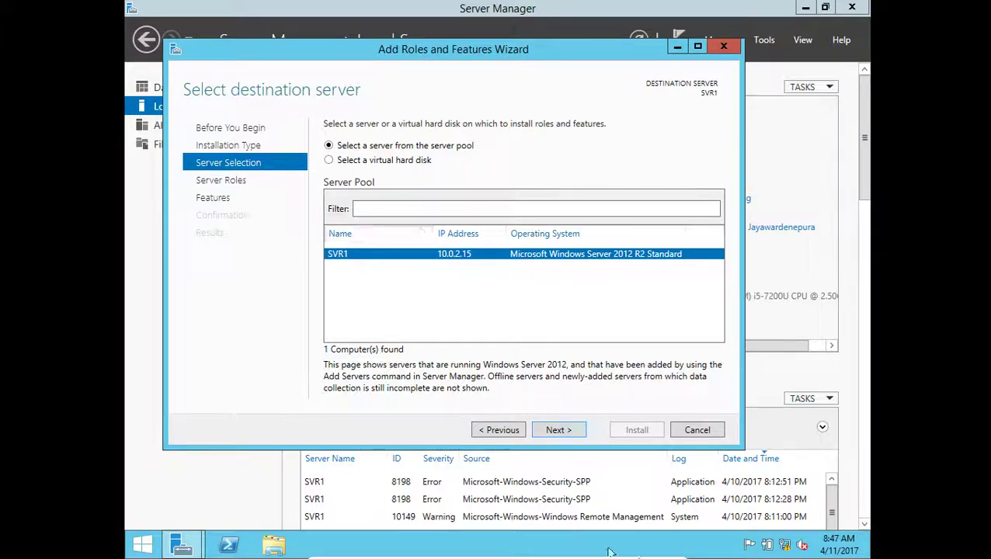
- Check the Ethernet adapter's connection details, including the IPv4 default gateway, then close the network windows
right_click(786, 545)
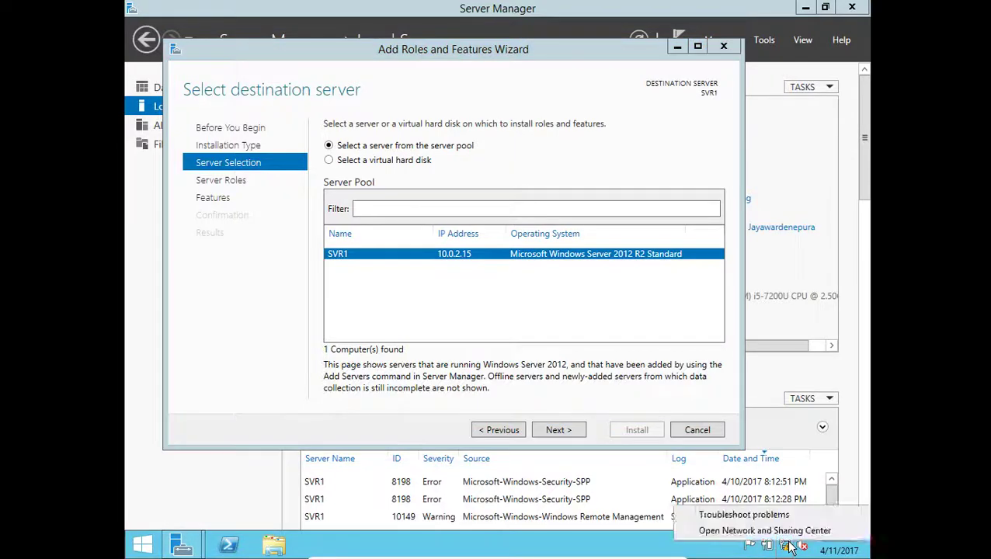
left_click(785, 536)
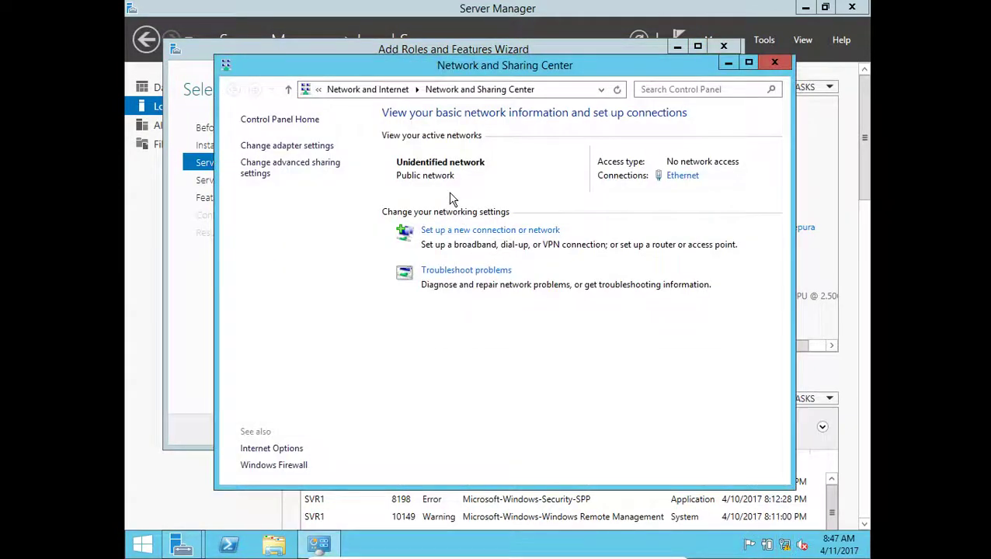
left_click(309, 147)
right_click(340, 177)
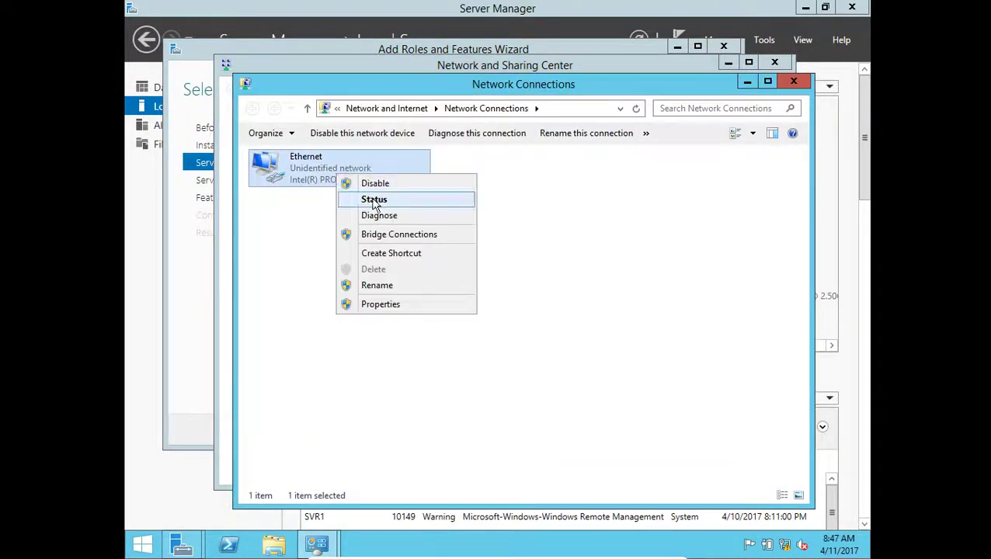
left_click(376, 202)
left_click(419, 264)
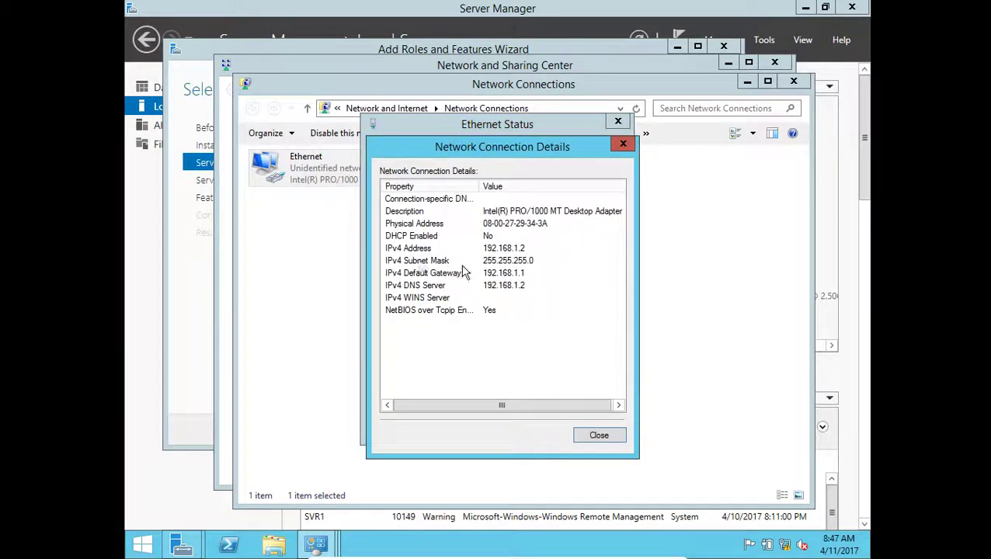
left_click(428, 273)
left_click(623, 143)
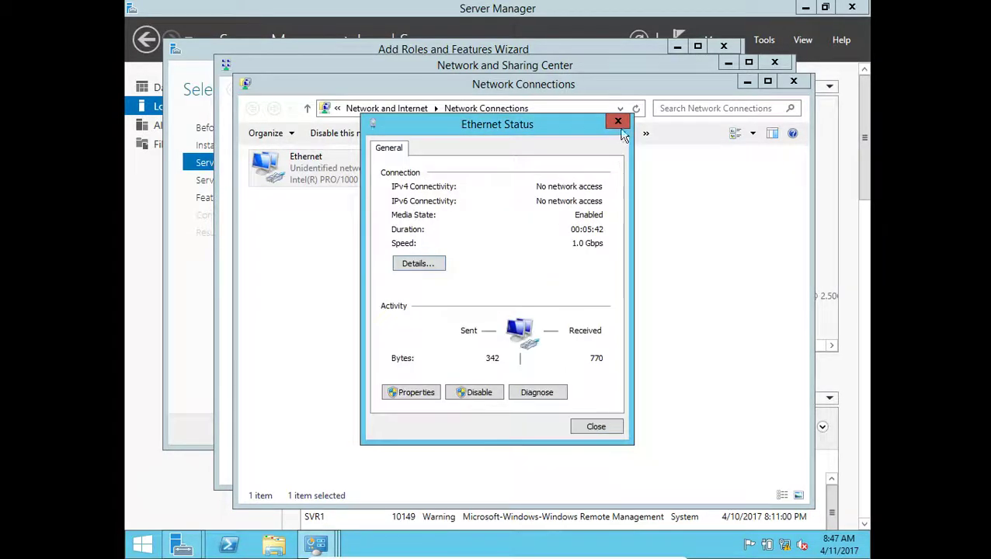
left_click(617, 121)
left_click(794, 83)
left_click(774, 62)
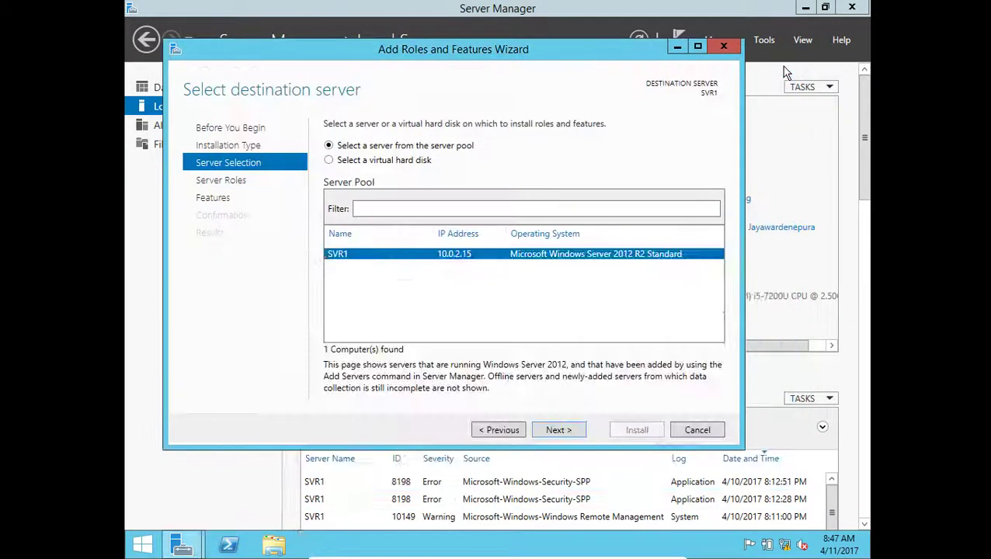
- Tick Active Directory Domain Services and DNS Server, adding their required features
left_click(559, 431)
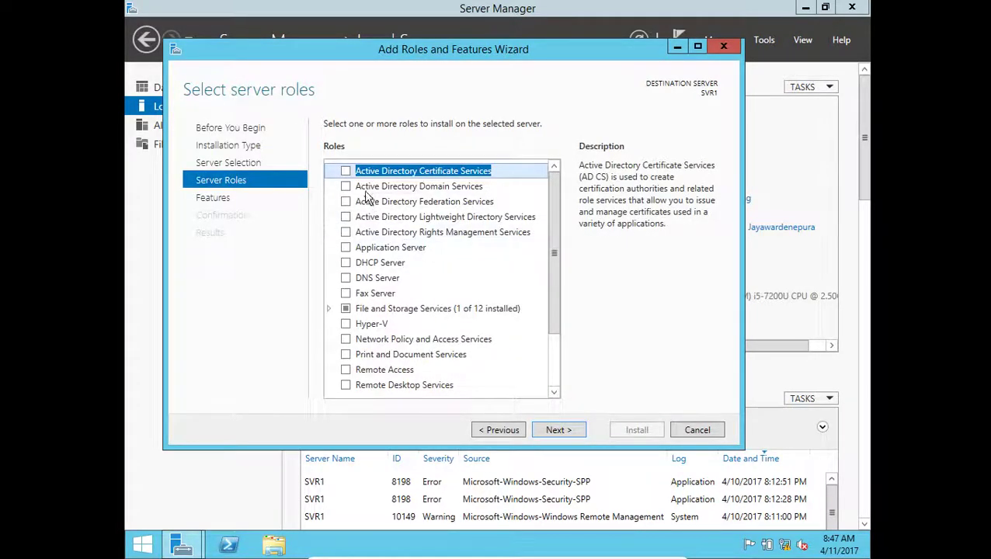
left_click(387, 188)
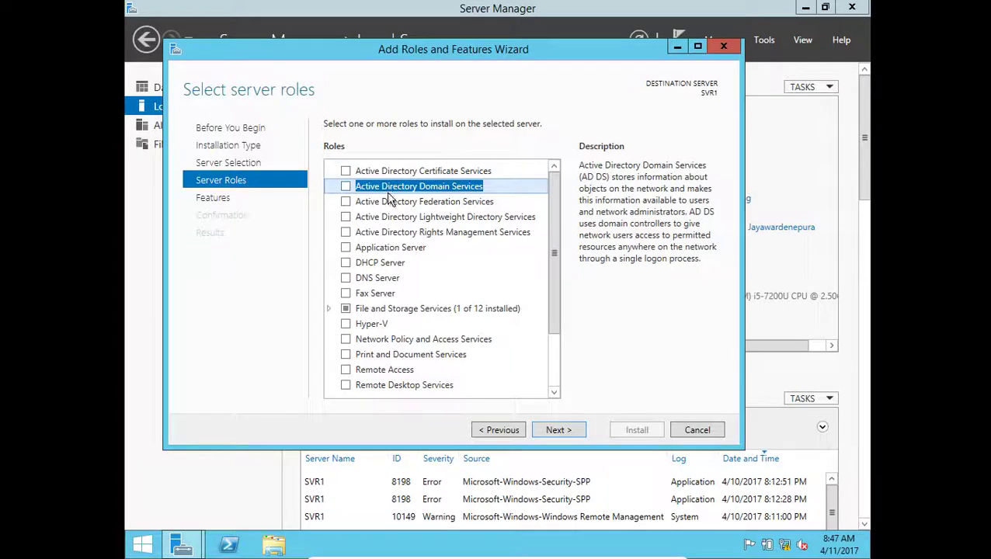
left_click(346, 186)
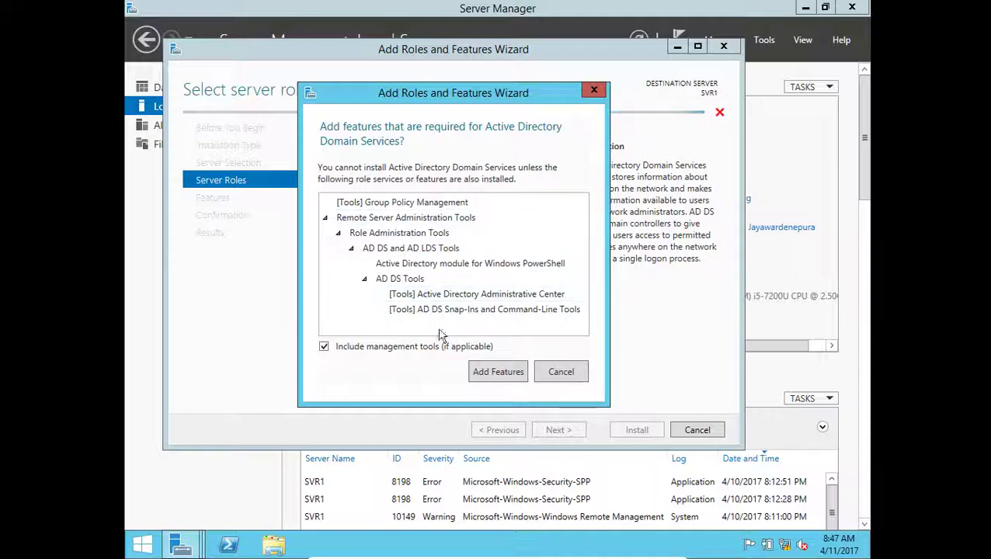
left_click(505, 375)
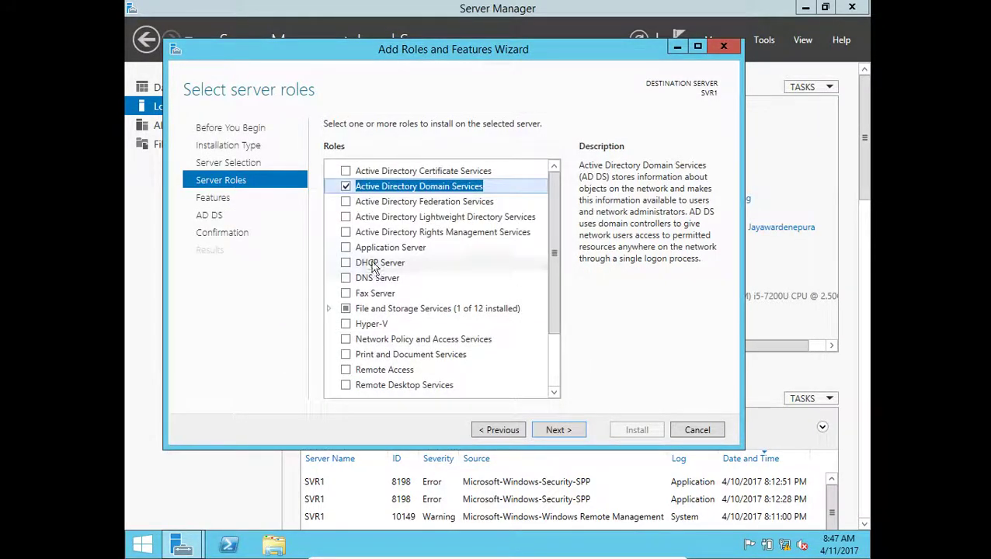
left_click(347, 279)
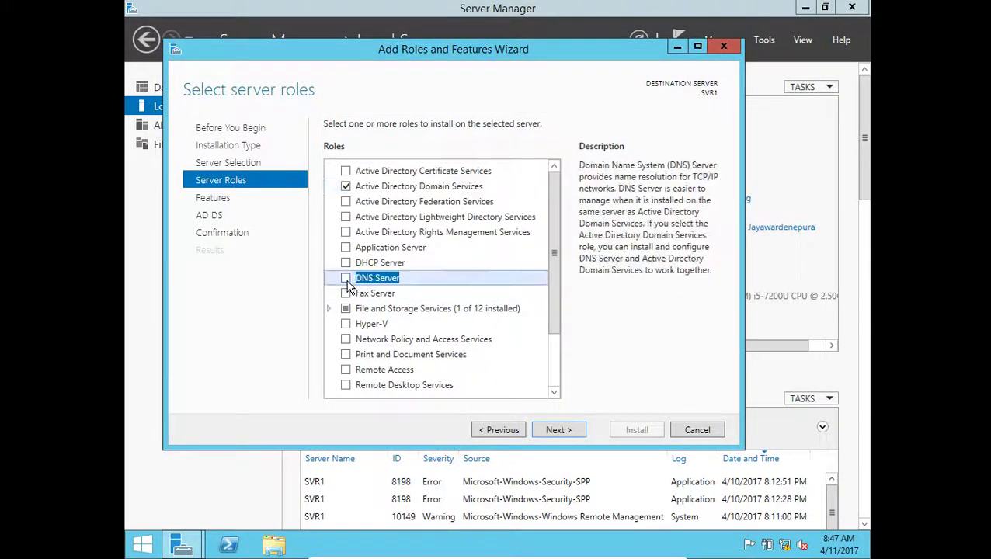
left_click(497, 365)
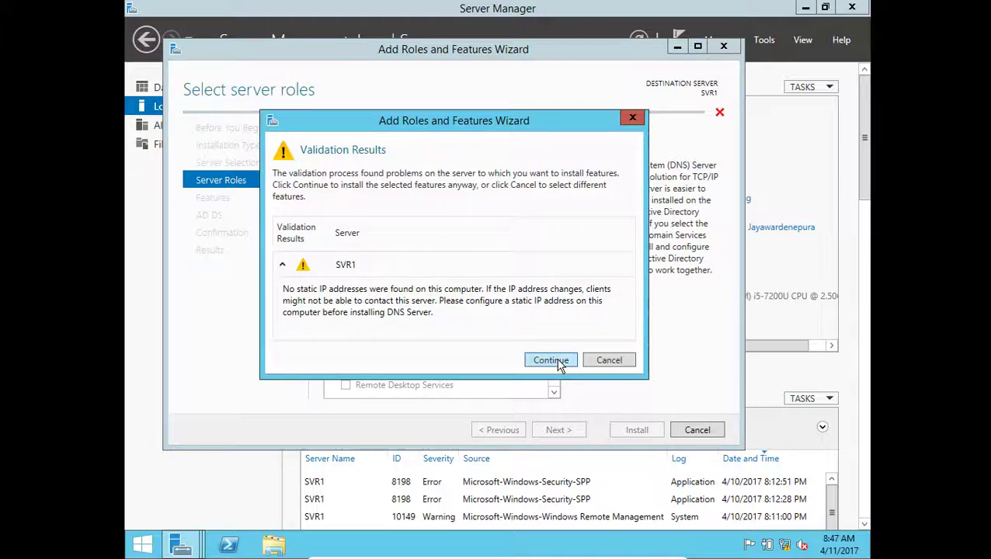
left_click(551, 360)
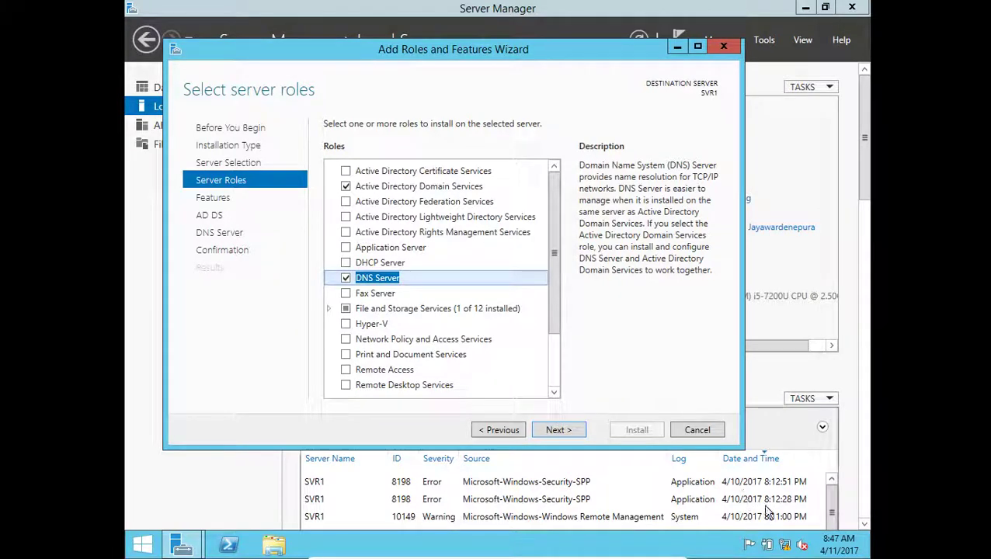
- Disable and re-enable the Ethernet adapter in Network Connections, then close the network windows
left_click(785, 546)
right_click(784, 547)
left_click(784, 528)
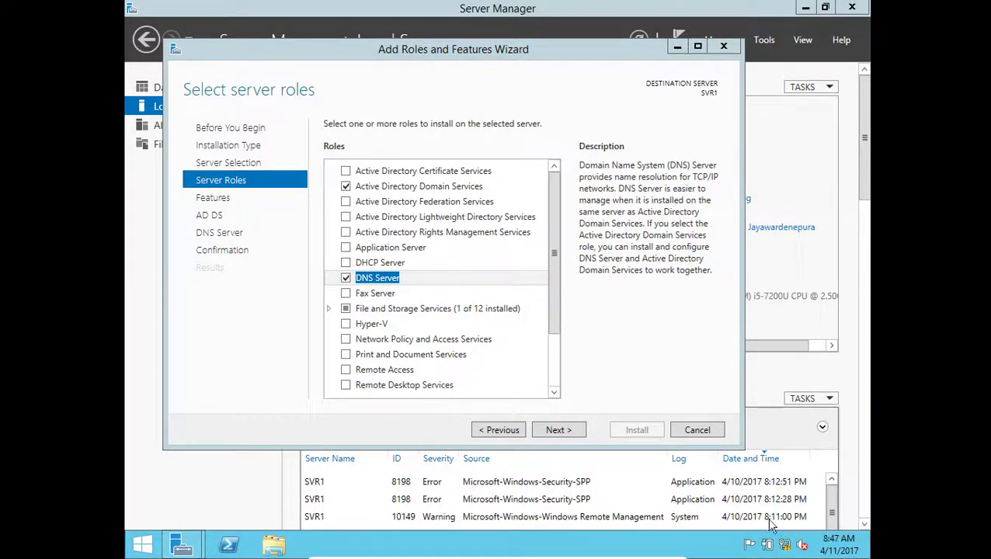
left_click(297, 150)
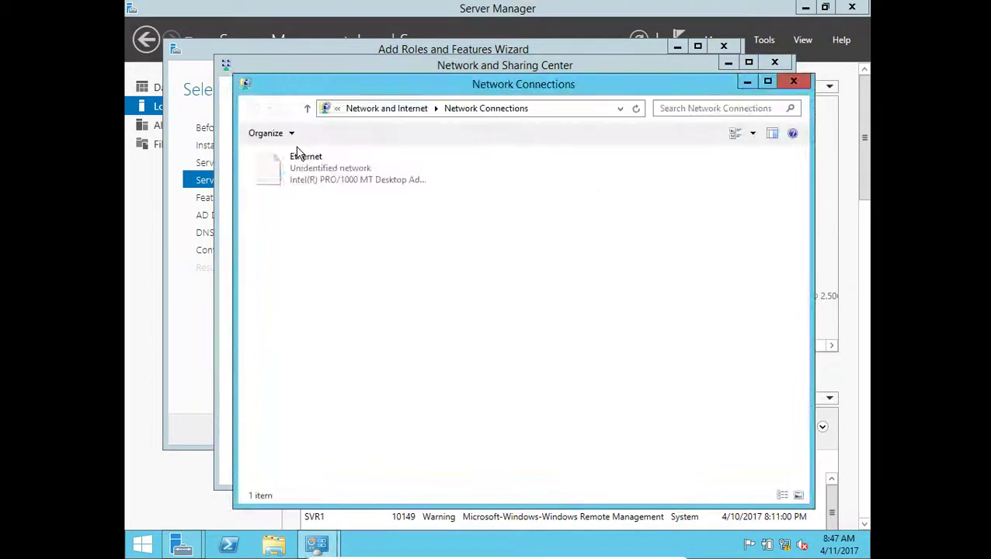
right_click(316, 167)
left_click(342, 177)
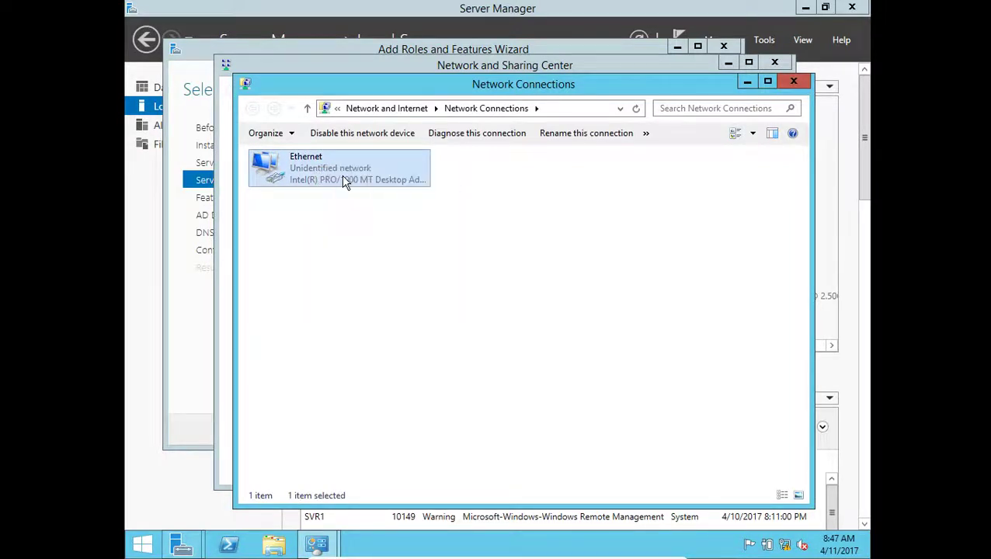
right_click(349, 184)
left_click(362, 184)
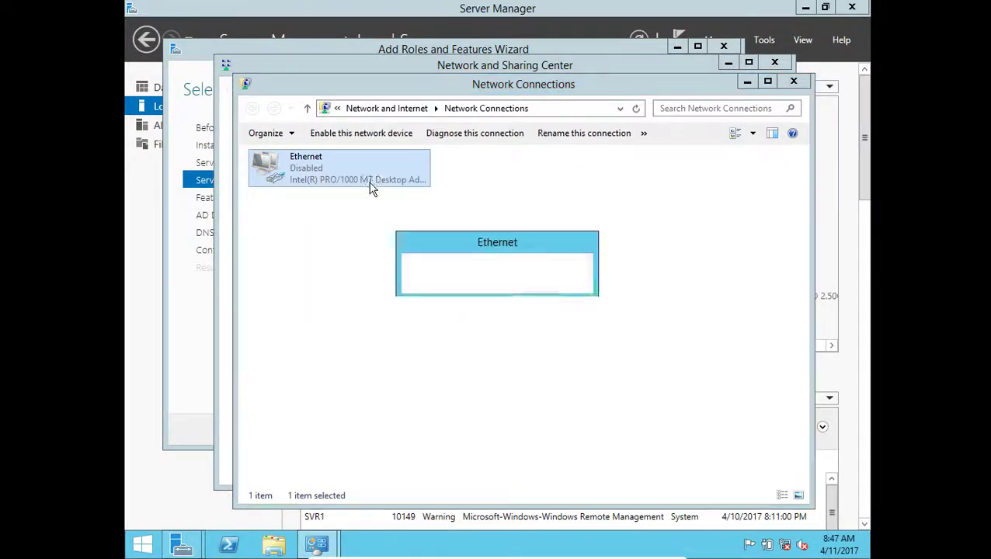
left_click(792, 80)
left_click(774, 62)
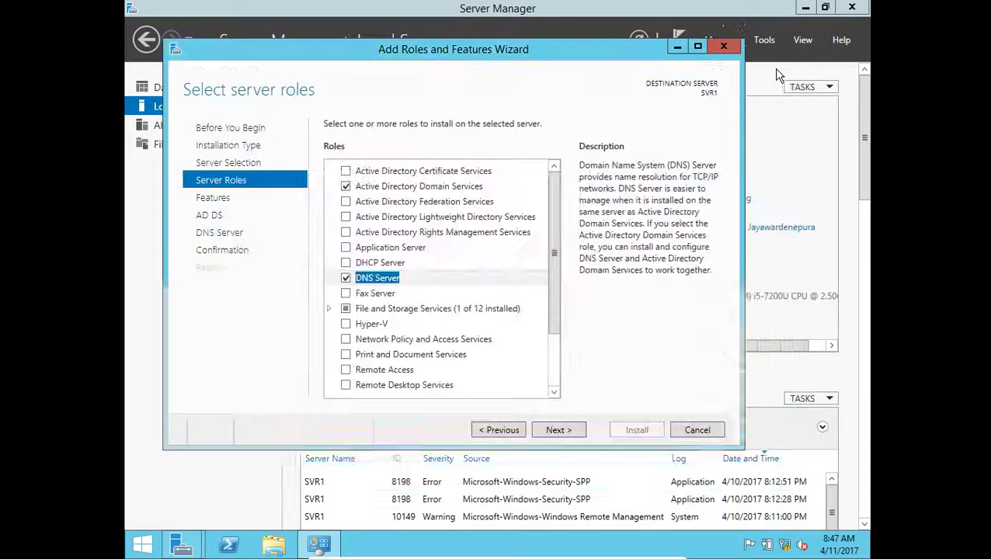
- Advance past the Features, AD DS and DNS Server pages to Confirmation and start the installation
left_click(547, 434)
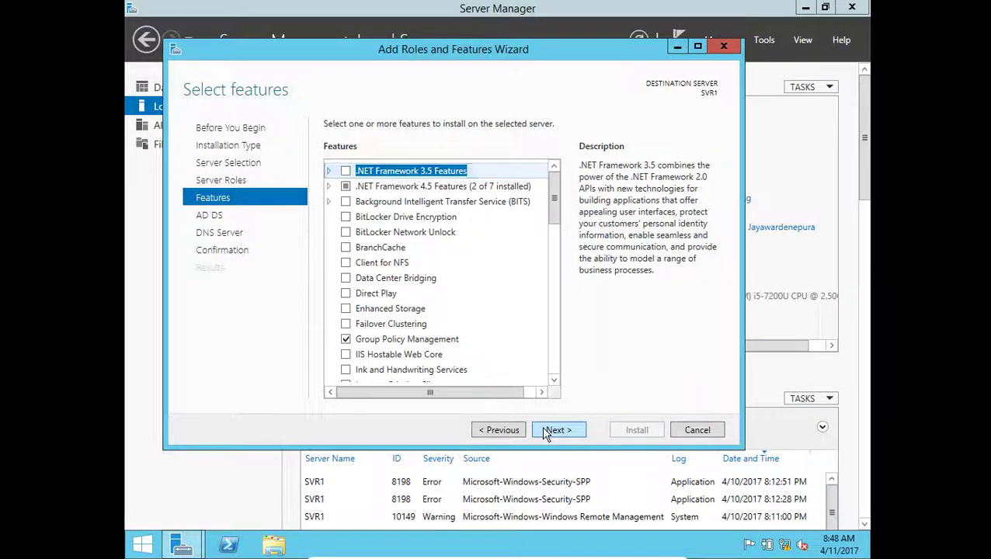
left_click(546, 432)
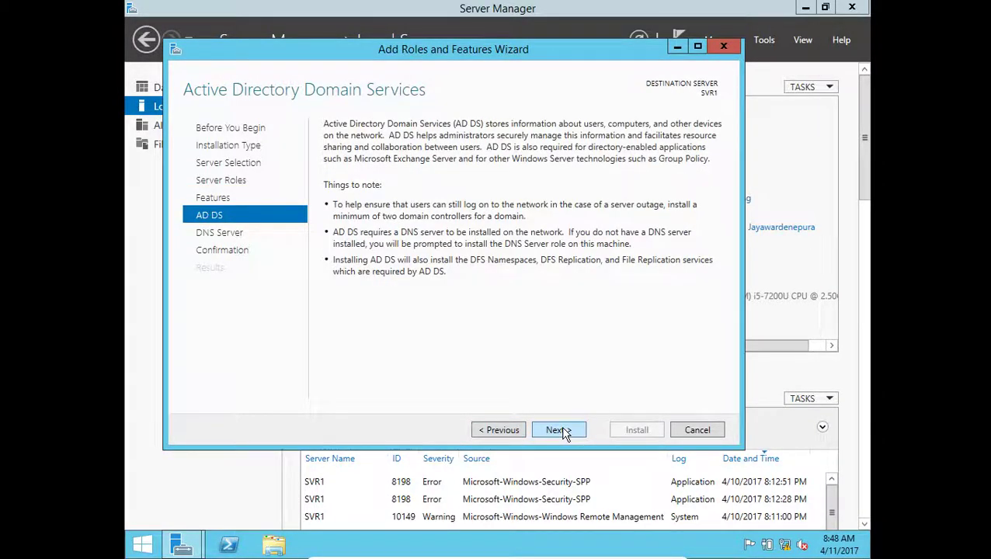
left_click(563, 433)
left_click(563, 432)
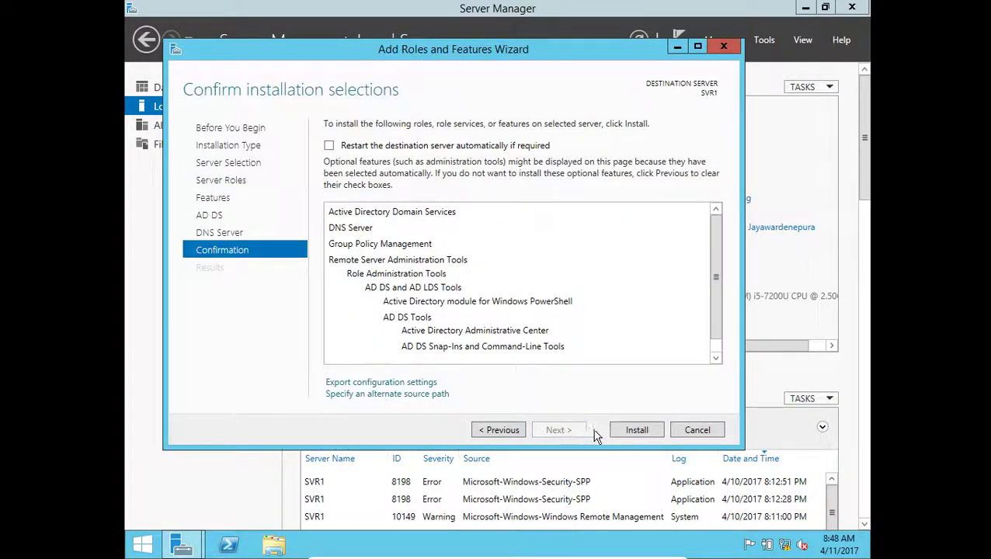
left_click(637, 431)
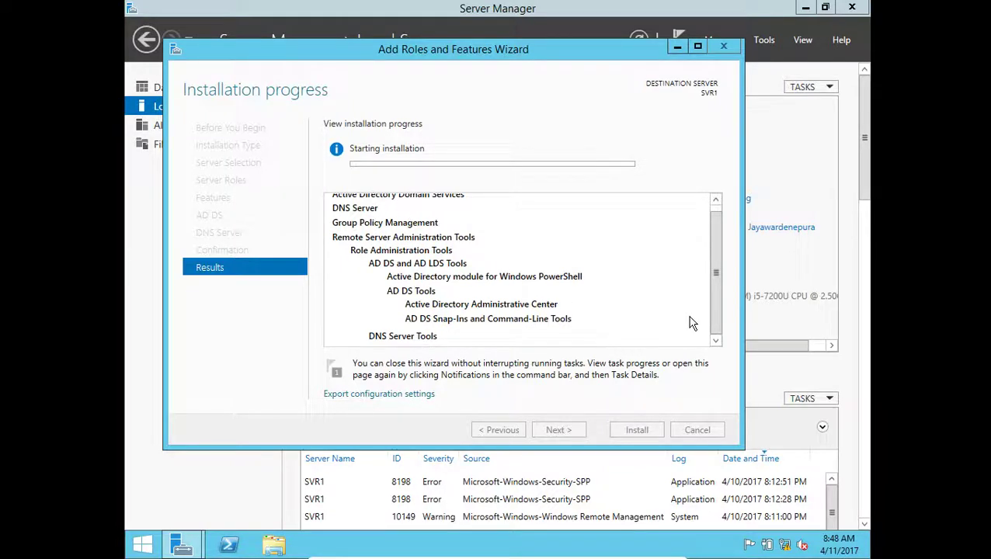
left_click_drag(716, 282, 730, 342)
mouse_move(592, 553)
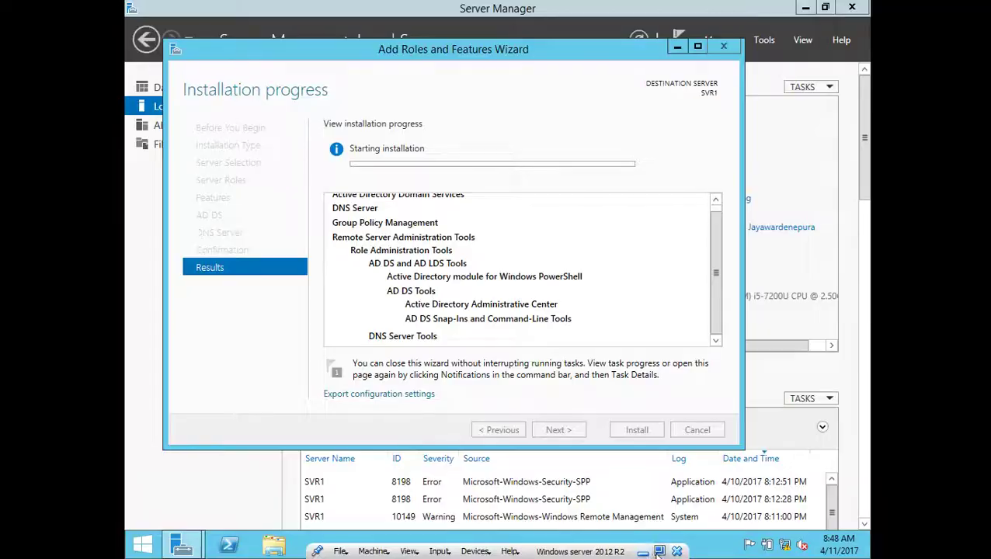
- Leave full-screen mode and close the wizard once the role installation succeeds
left_click(659, 551)
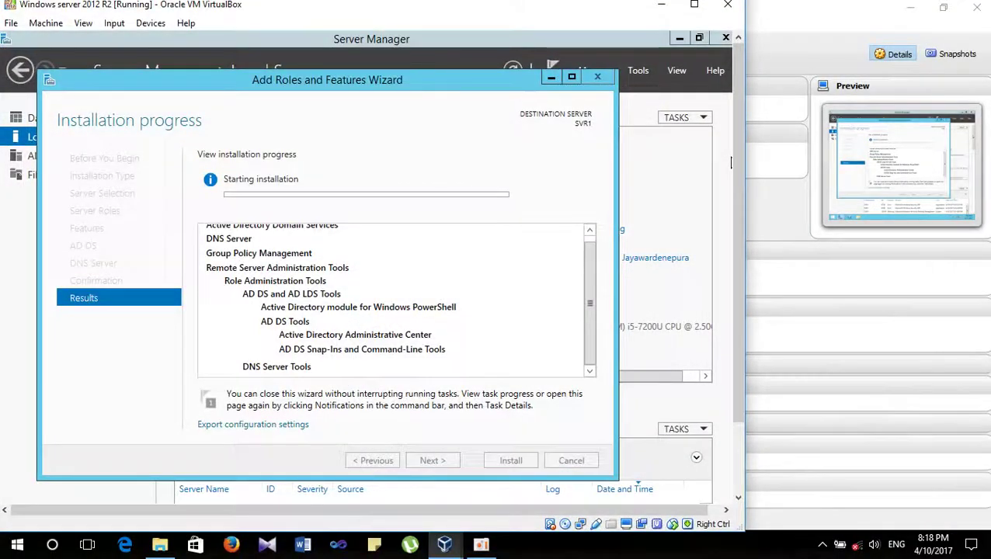
left_click(482, 545)
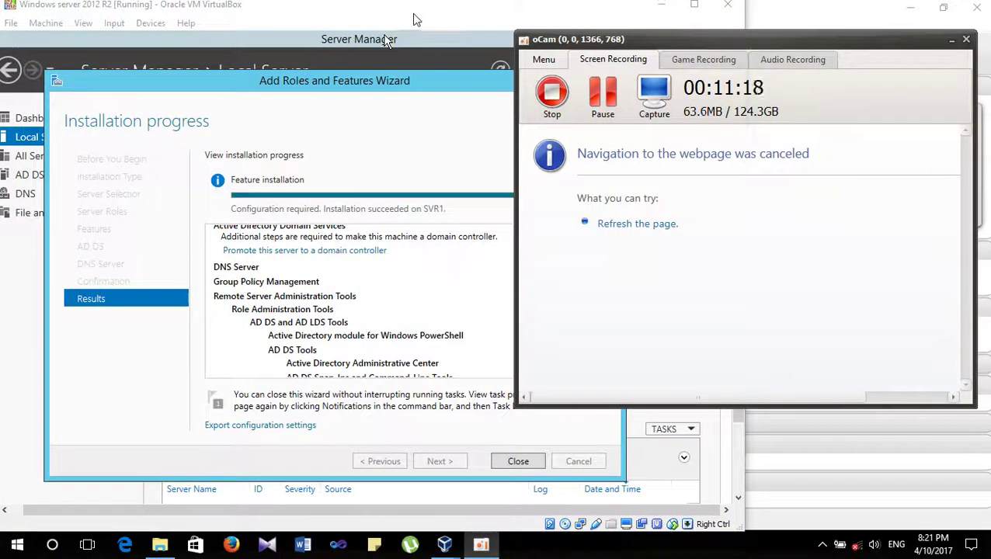
left_click(398, 39)
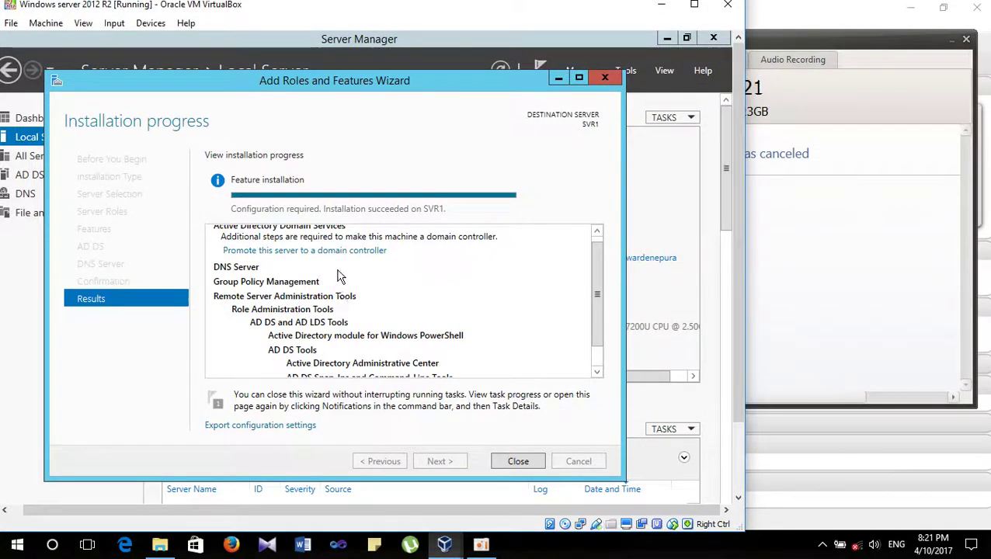
scroll(341, 276, "up", 1)
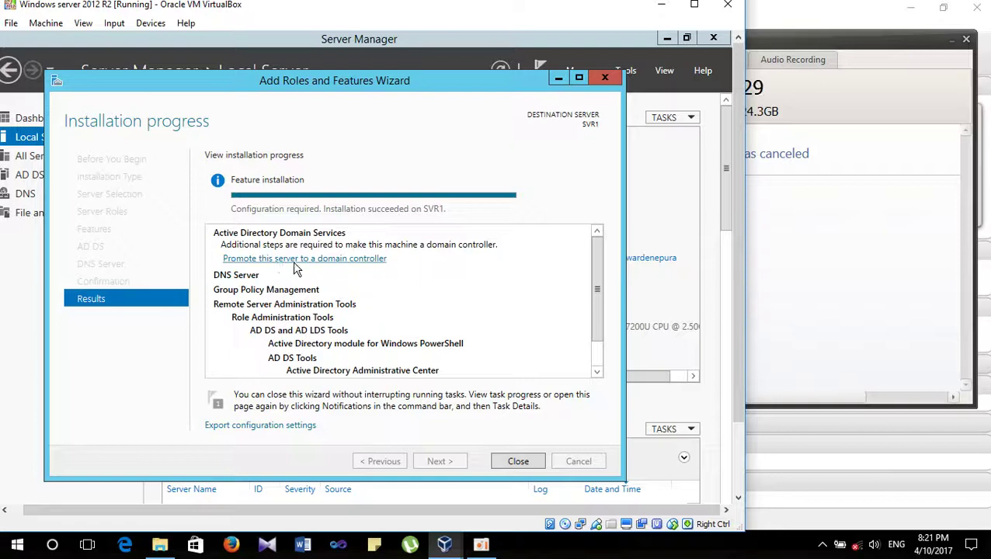
left_click(559, 80)
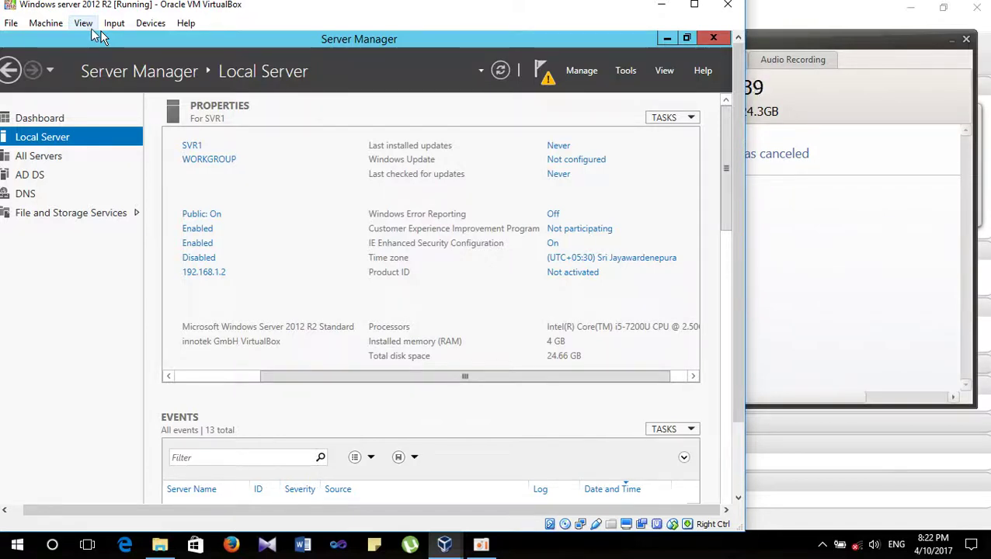
- Launch dcpromo from the Run box
key("super+r")
type("d")
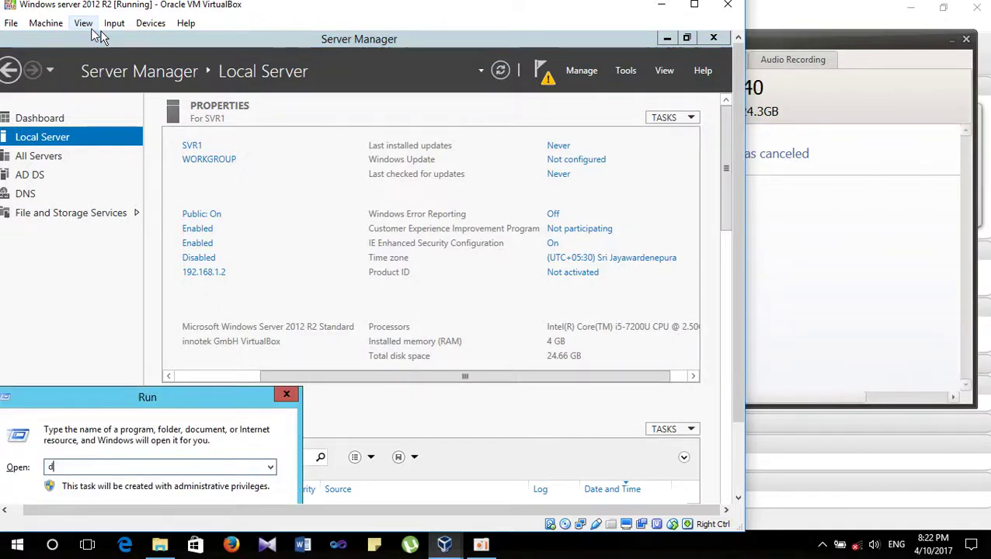
type("cpro")
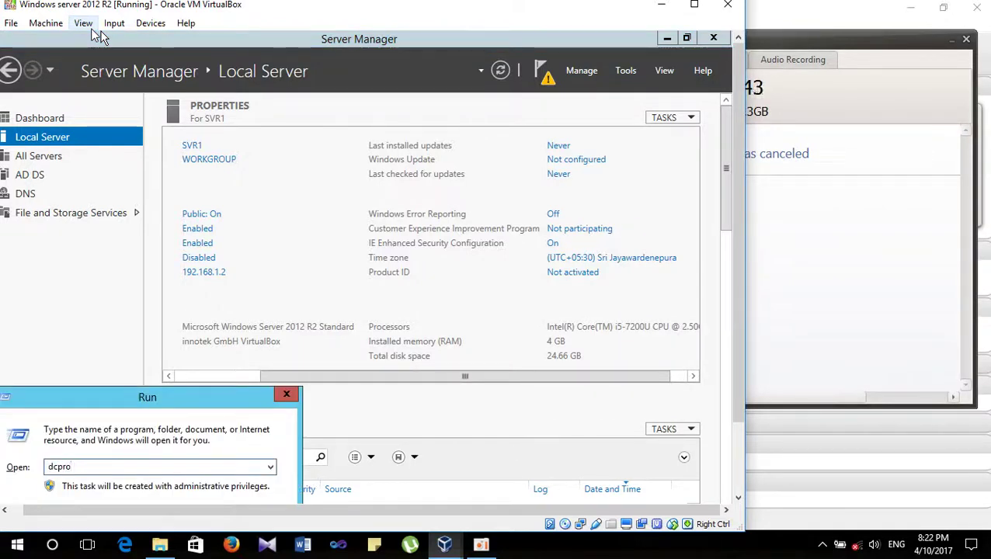
type("mo")
key("Return")
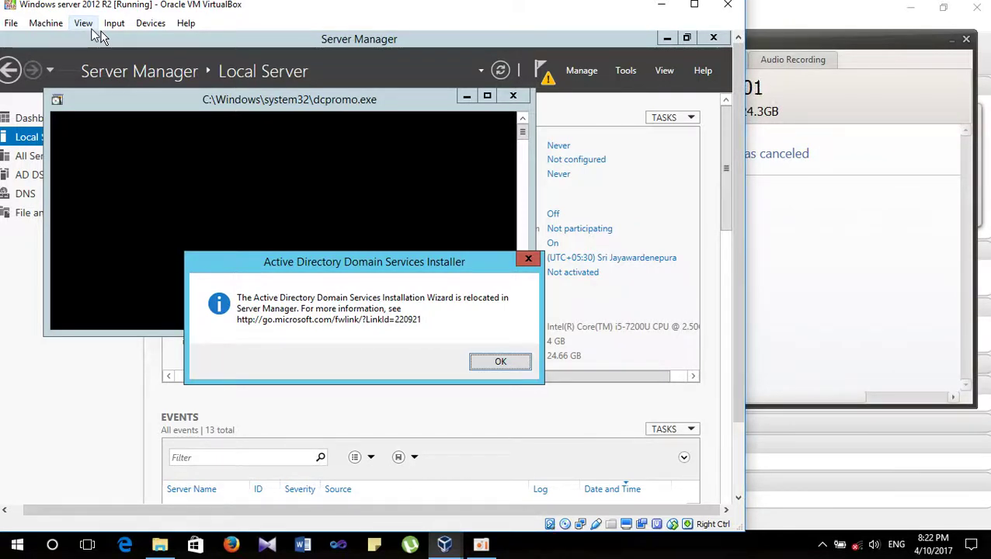
- Close the 'relocated' message and show Server Manager's post-deployment notifications
key("alt+space")
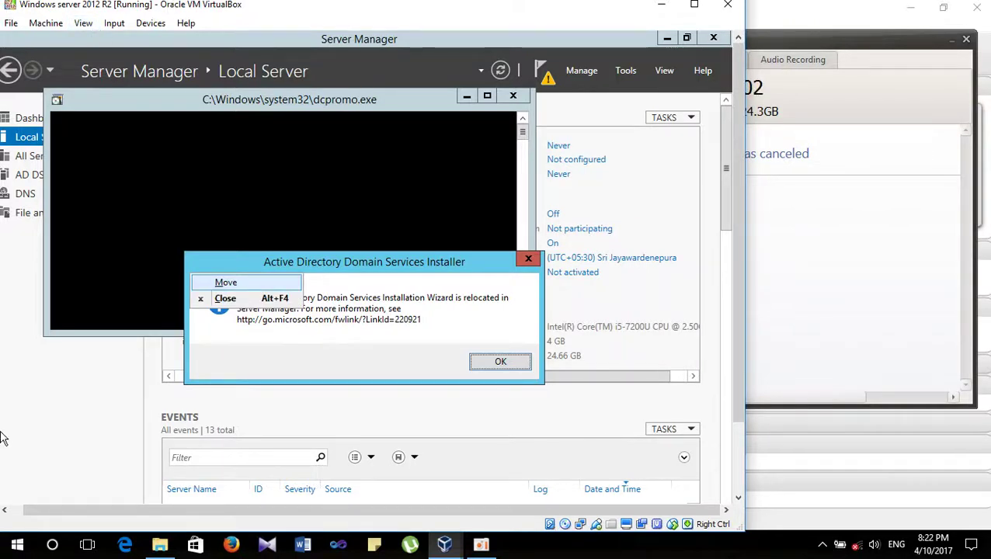
key("Down")
key("Return")
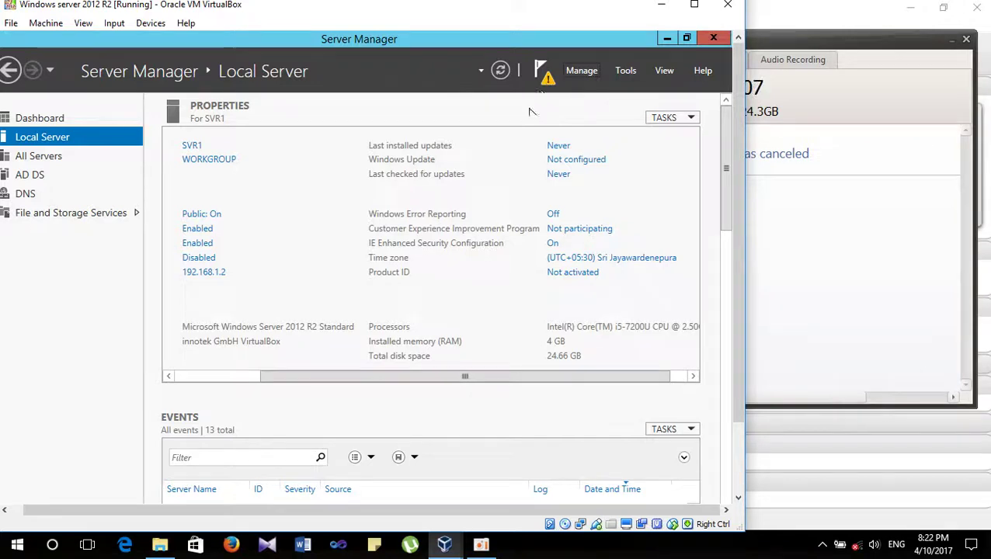
left_click(544, 78)
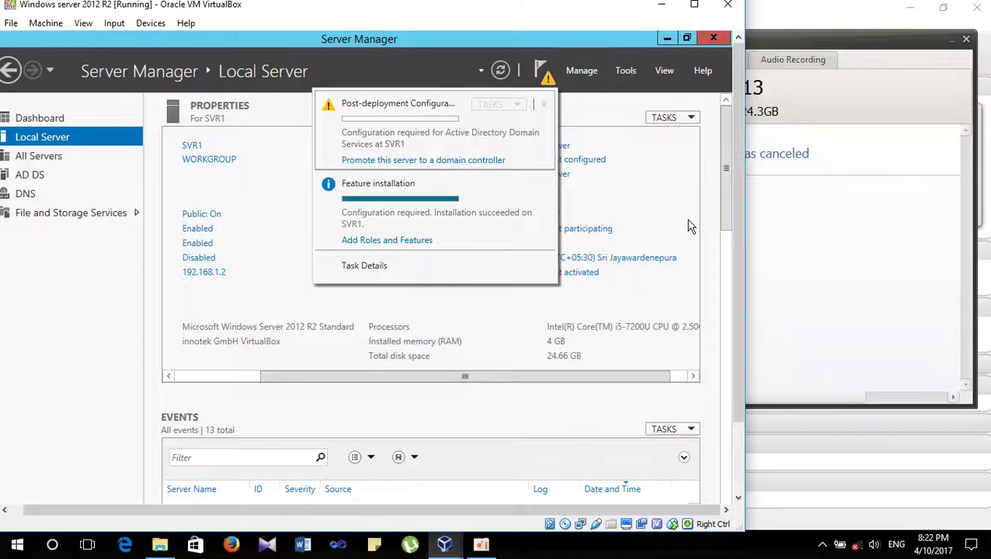
- Dismiss notifications and launch the AD DS Configuration Wizard via 'Promote this server to a domain controller'
left_click(719, 208)
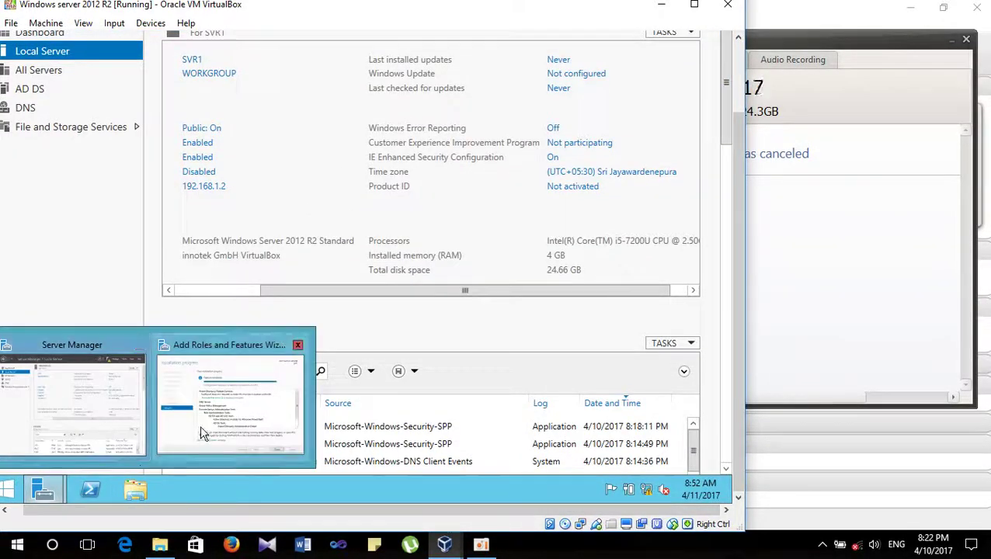
left_click(199, 420)
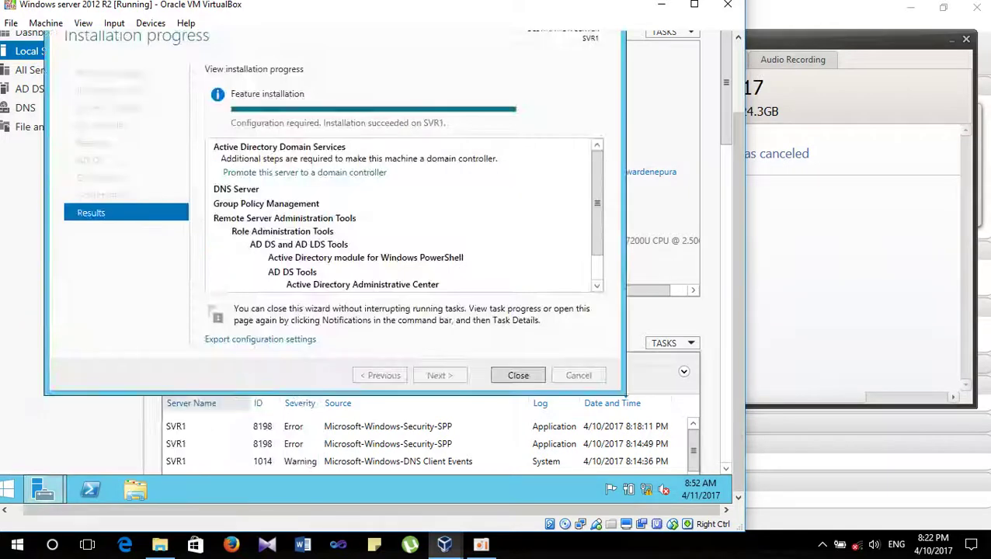
left_click(334, 173)
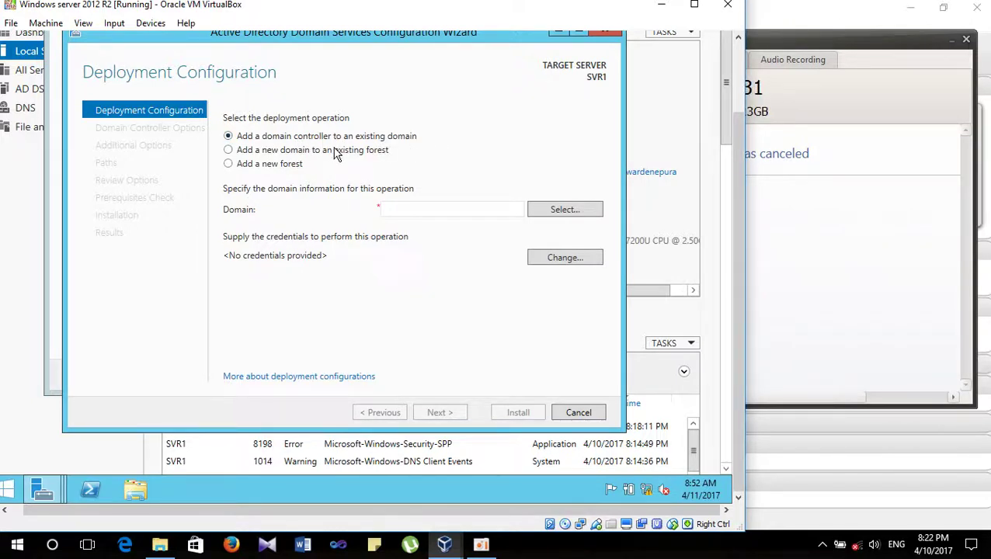
- Choose Add a new forest with root domain name test.local and submit it for validation
left_click(259, 169)
left_click(405, 216)
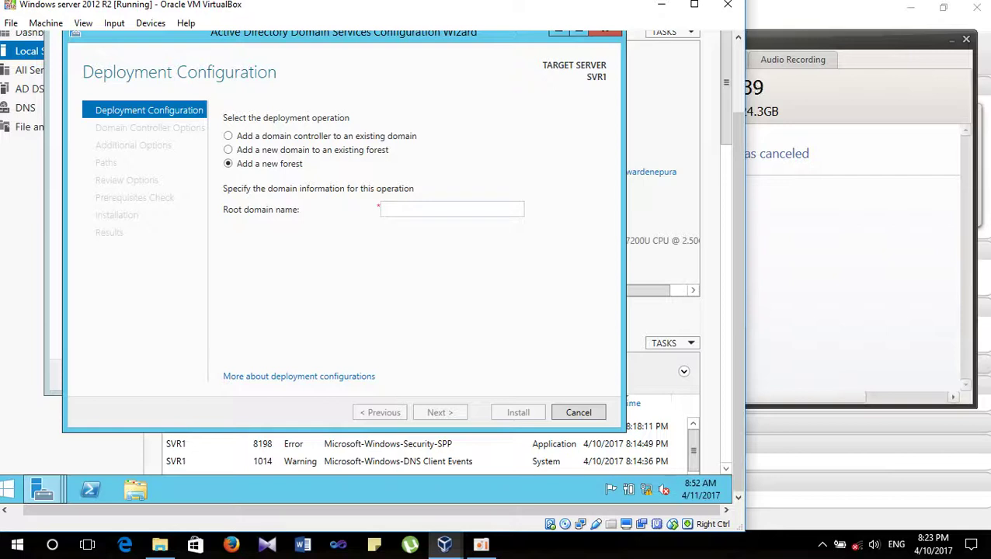
type("te")
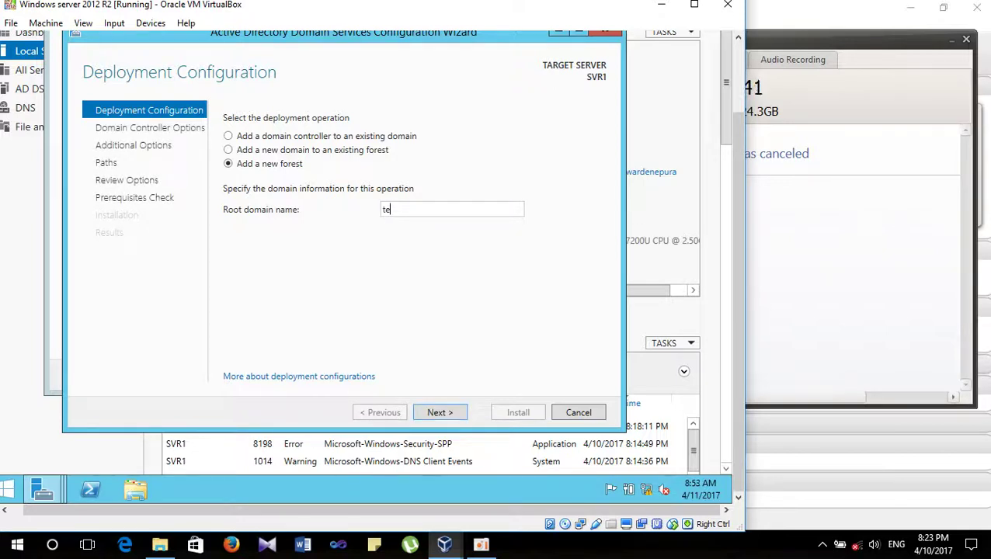
type("et.loca")
key("BackSpace")
key("BackSpace")
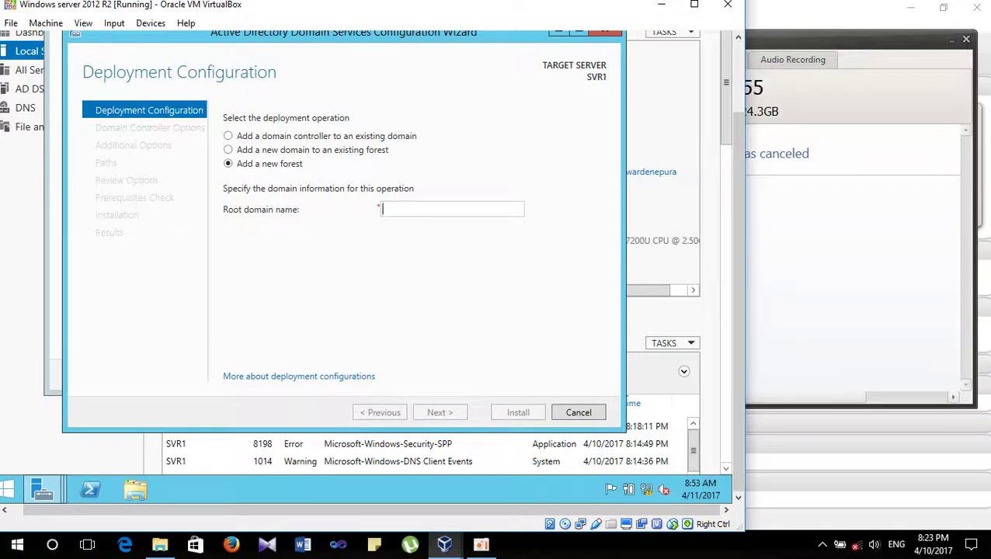
type("test.")
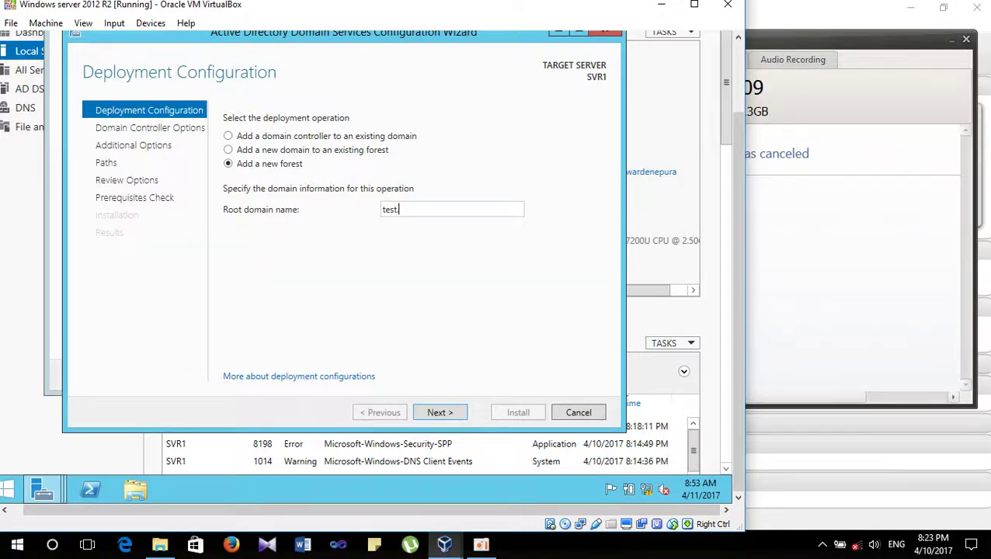
type(";oc")
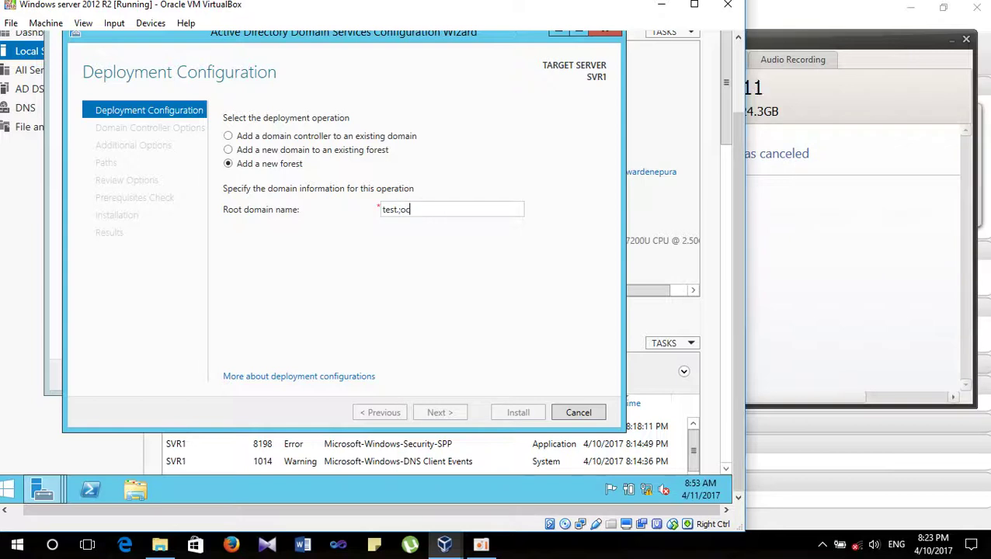
key("BackSpace")
key("BackSpace")
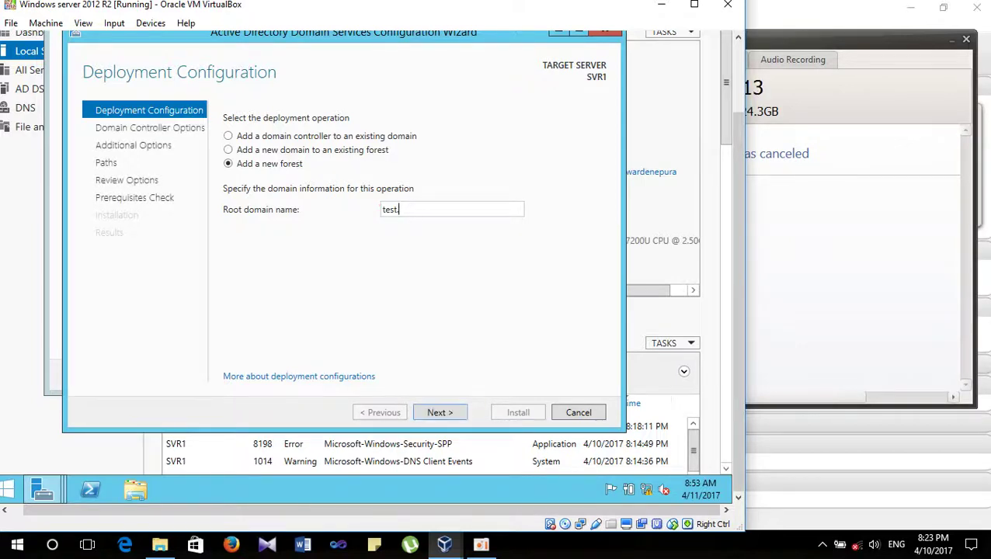
type(";oc")
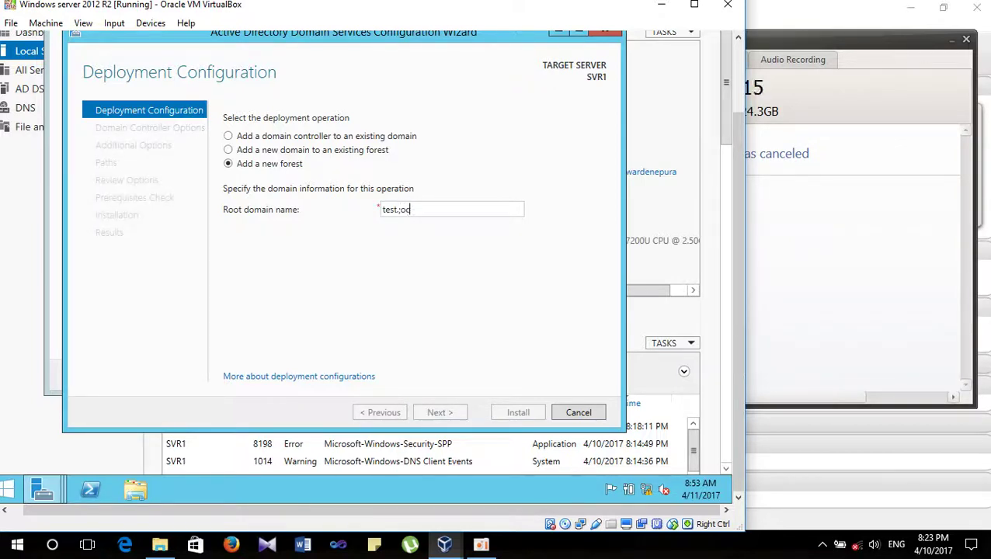
type("a")
key("BackSpace")
key("BackSpace")
key("BackSpace")
key("BackSpace")
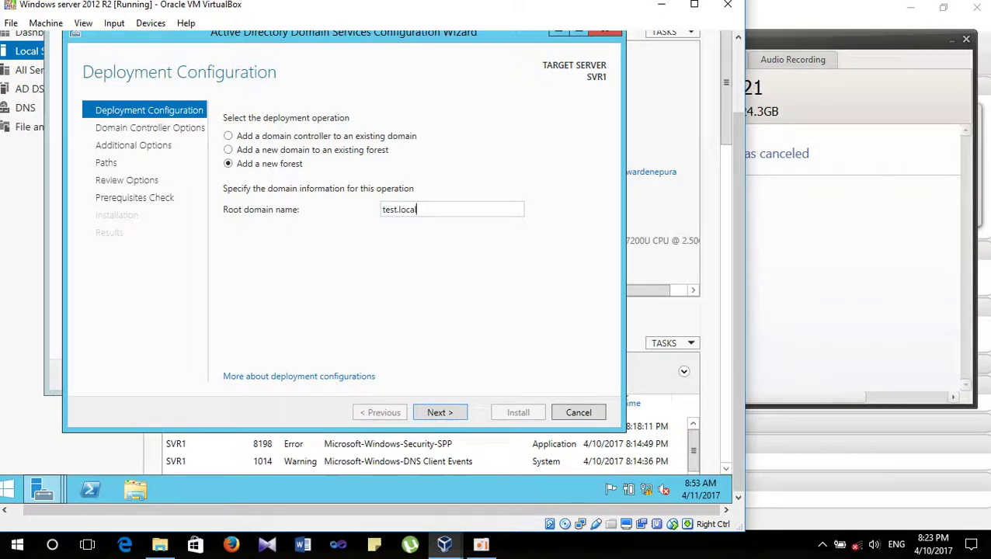
left_click(455, 414)
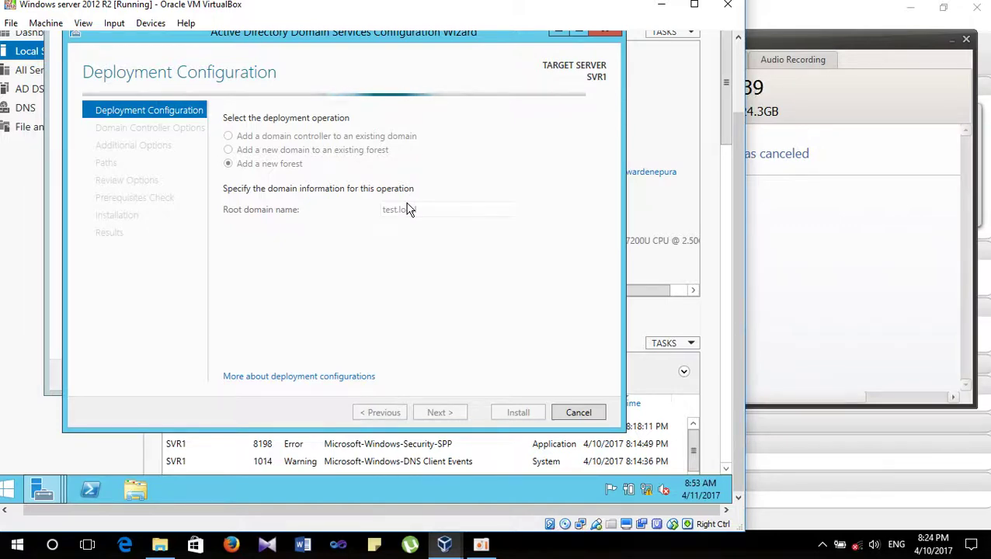
left_click_drag(733, 171, 738, 88)
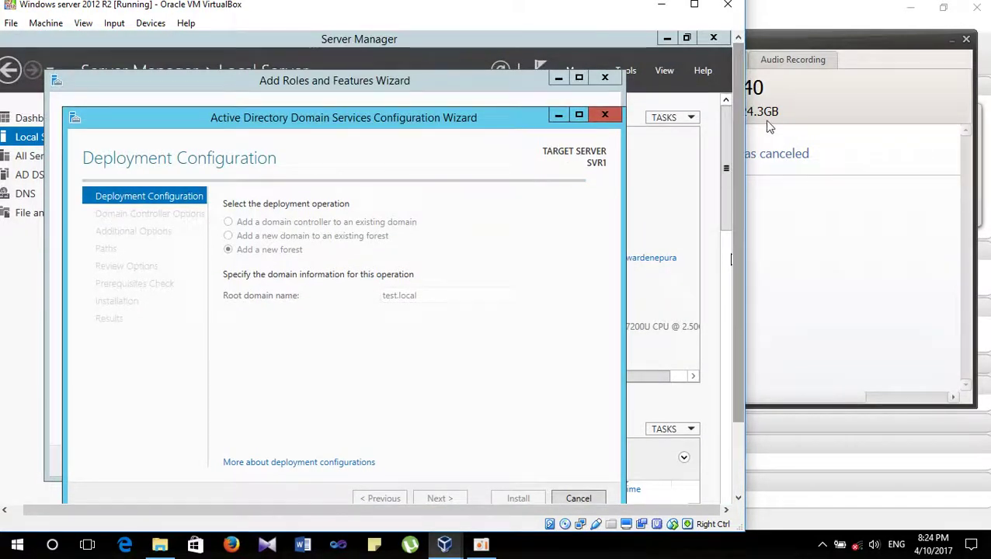
- Bring the VirtualBox VM window and its configuration wizard back to the front
left_click(755, 89)
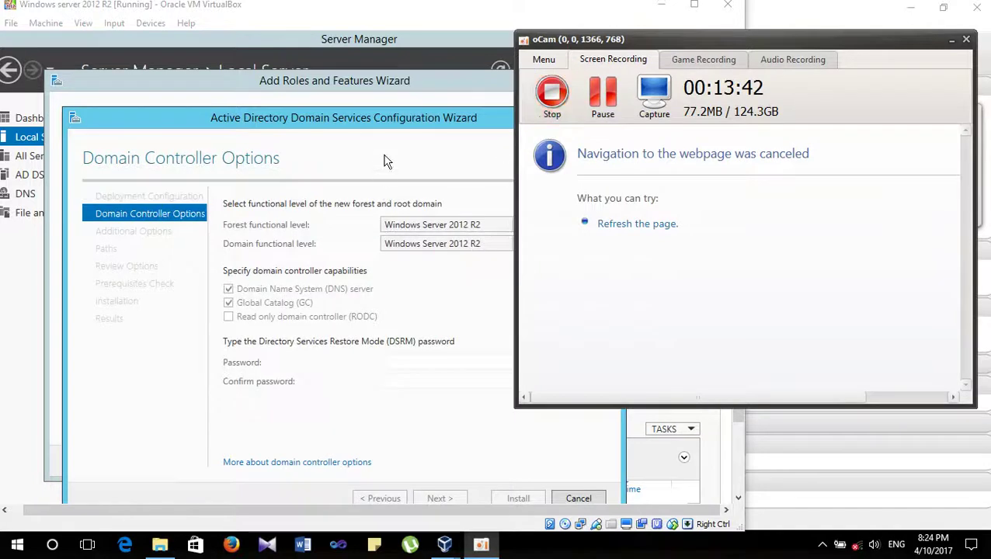
left_click(383, 159)
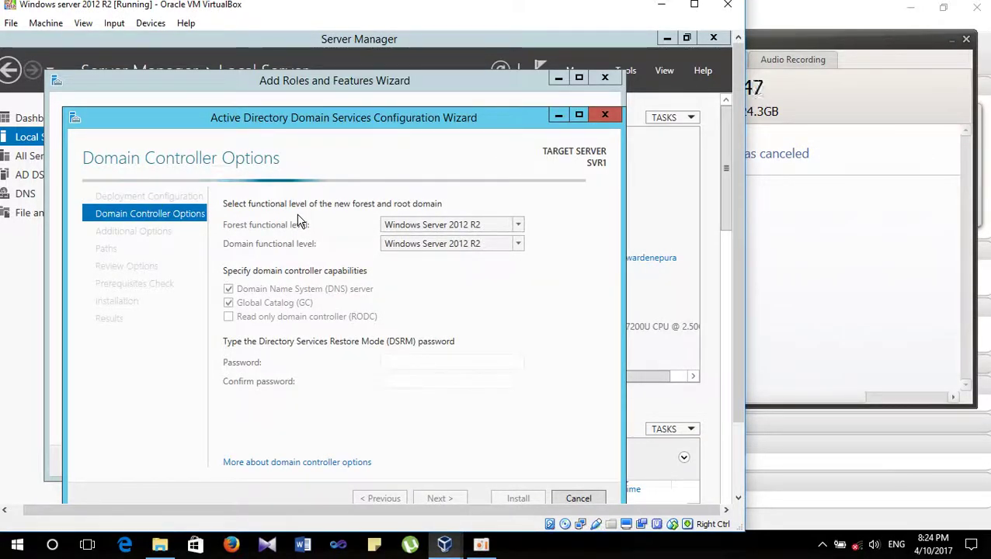
left_click(779, 137)
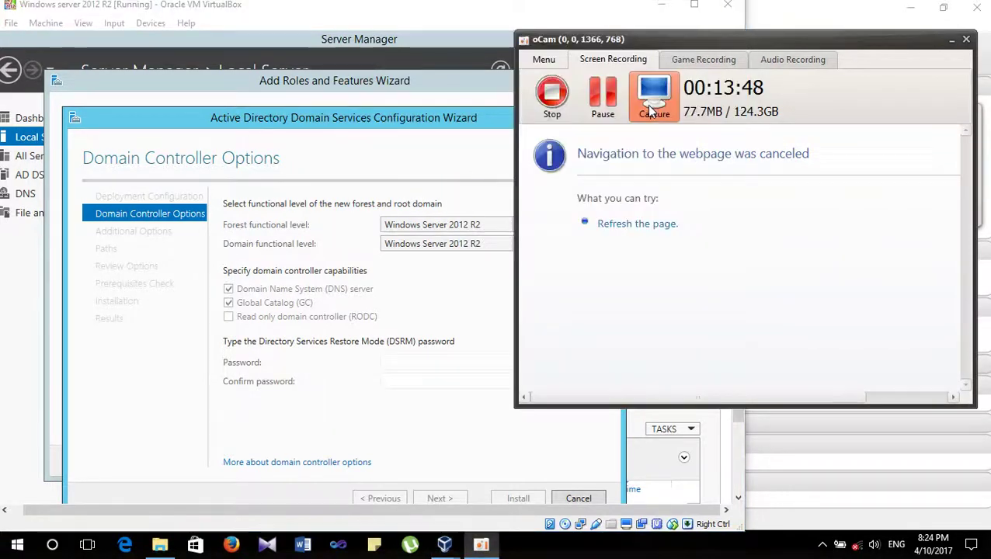
left_click(311, 221)
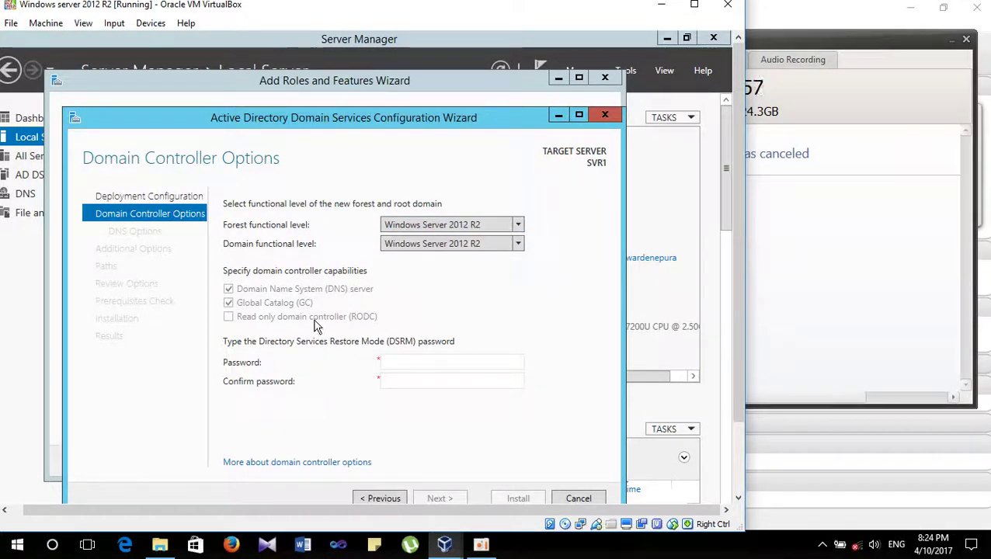
- Enter and confirm the Directory Services Restore Mode password, then continue
left_click(438, 361)
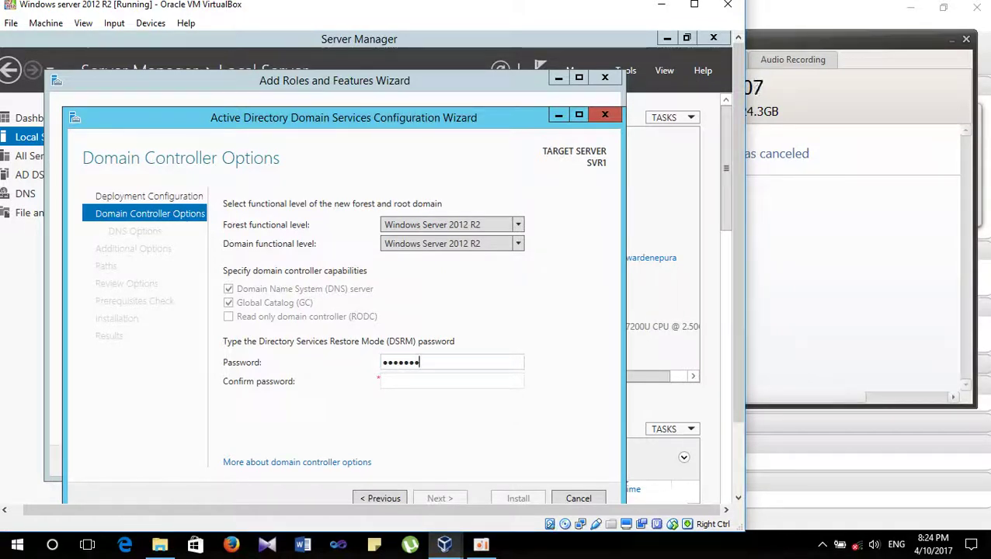
key("Tab")
type("••")
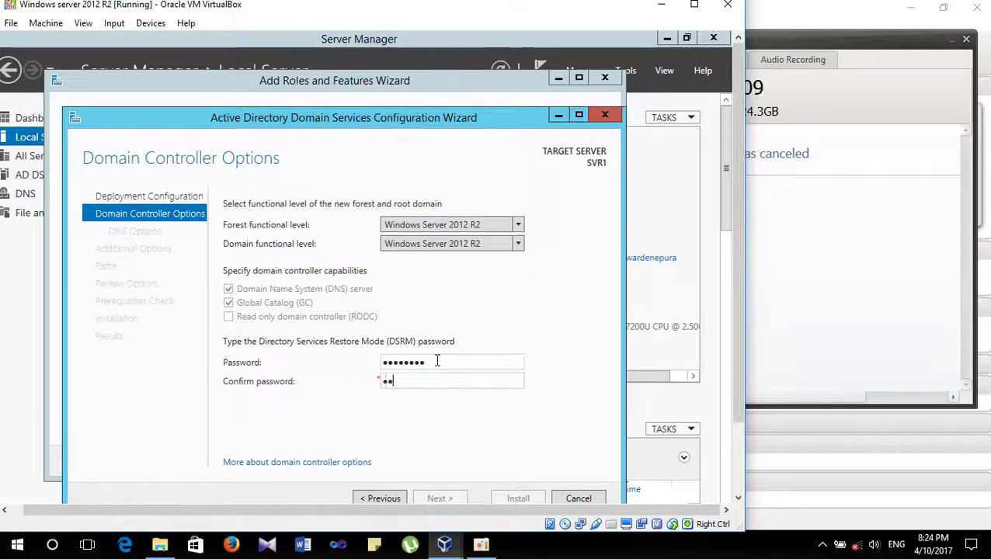
type("••••••")
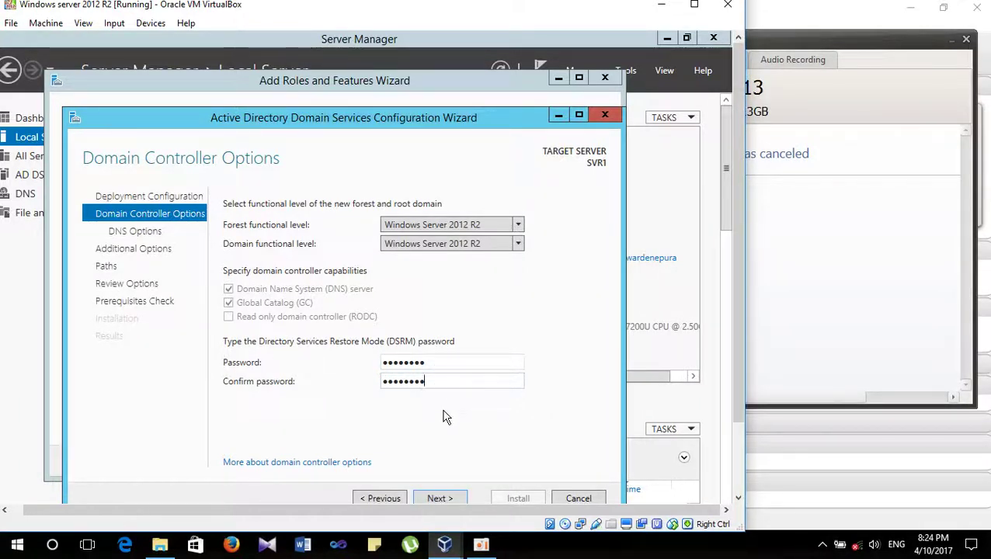
left_click(440, 499)
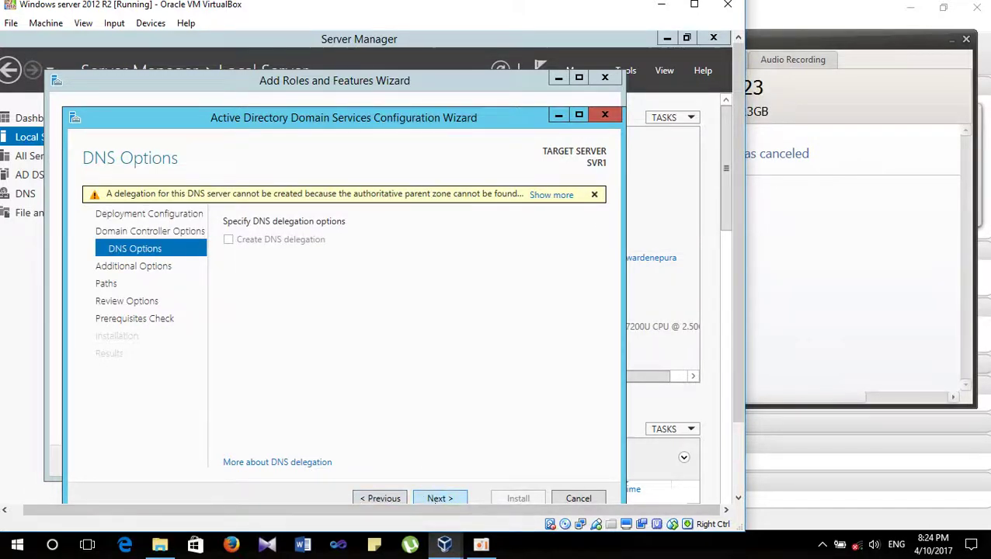
- Skip DNS delegation, keep NetBIOS name TEST and the default NTDS and SYSVOL paths
left_click(440, 499)
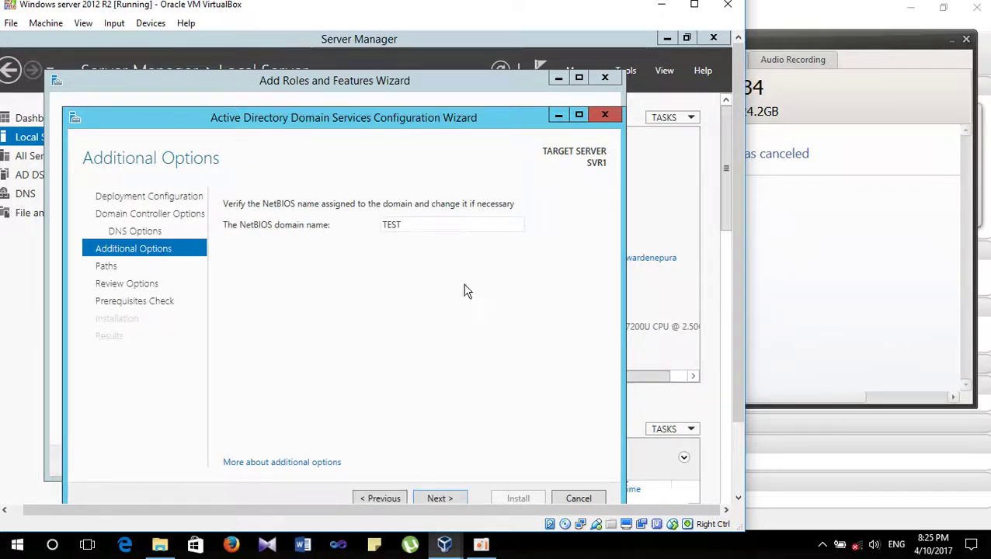
left_click(440, 498)
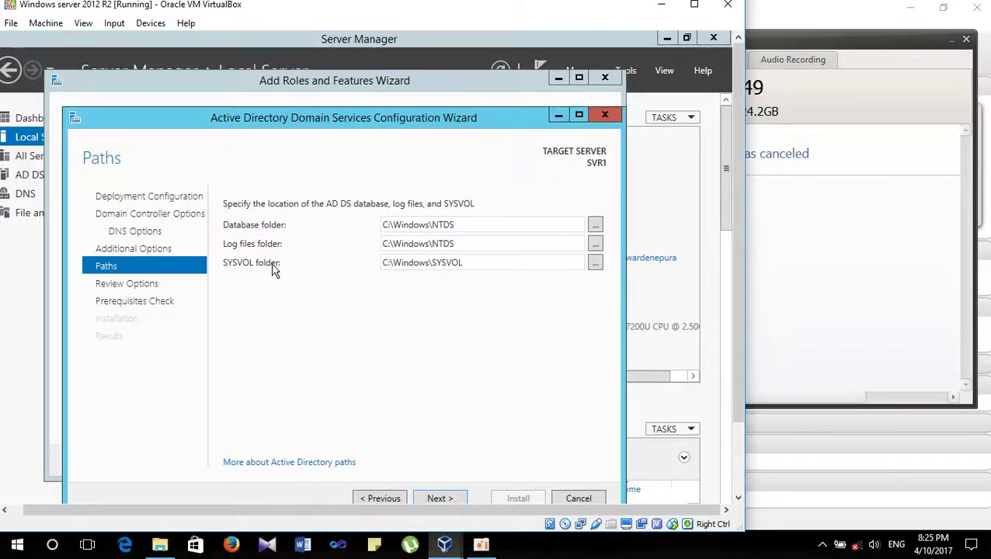
left_click(431, 500)
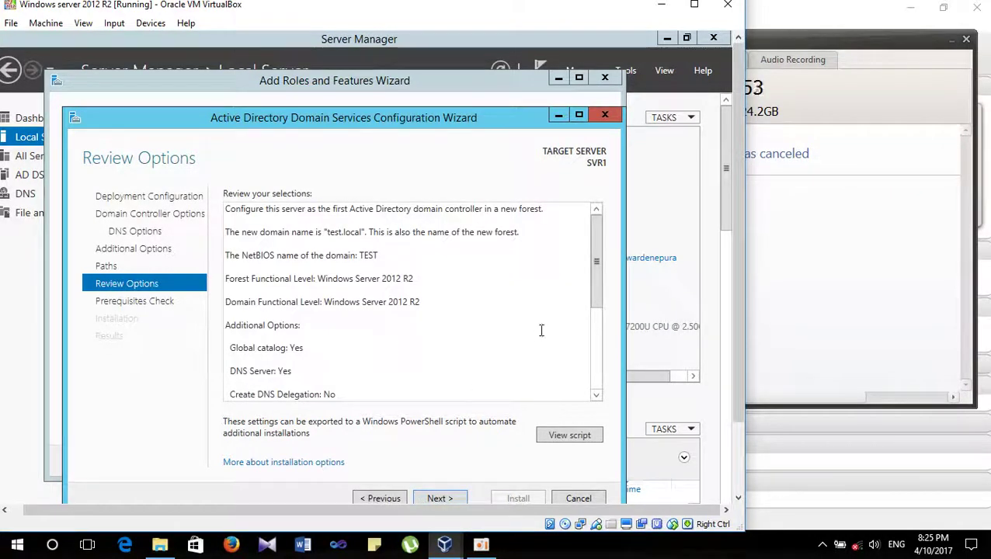
- Scroll the review summary and inspect the generated PowerShell deployment script in Notepad
left_click_drag(597, 273, 586, 398)
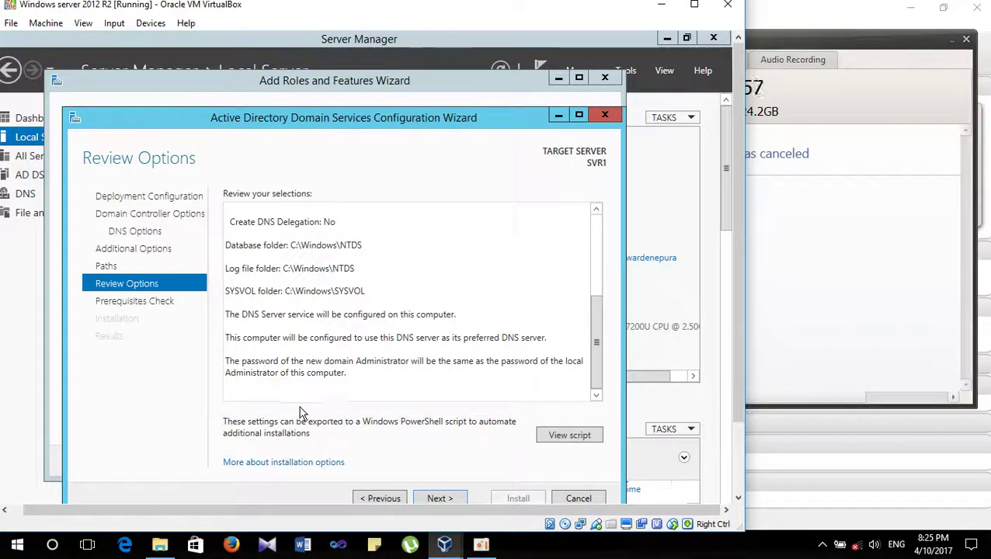
left_click(570, 436)
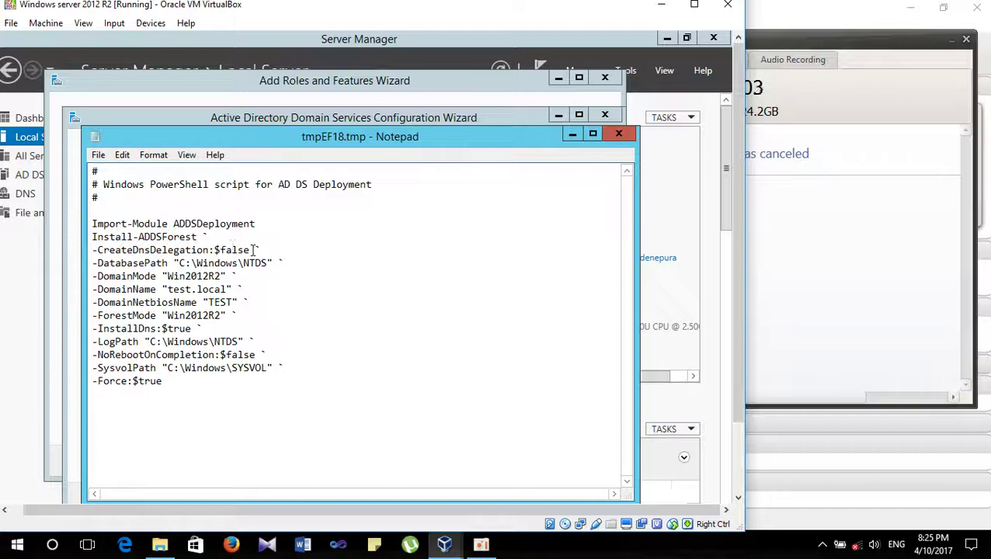
left_click_drag(346, 141, 352, 101)
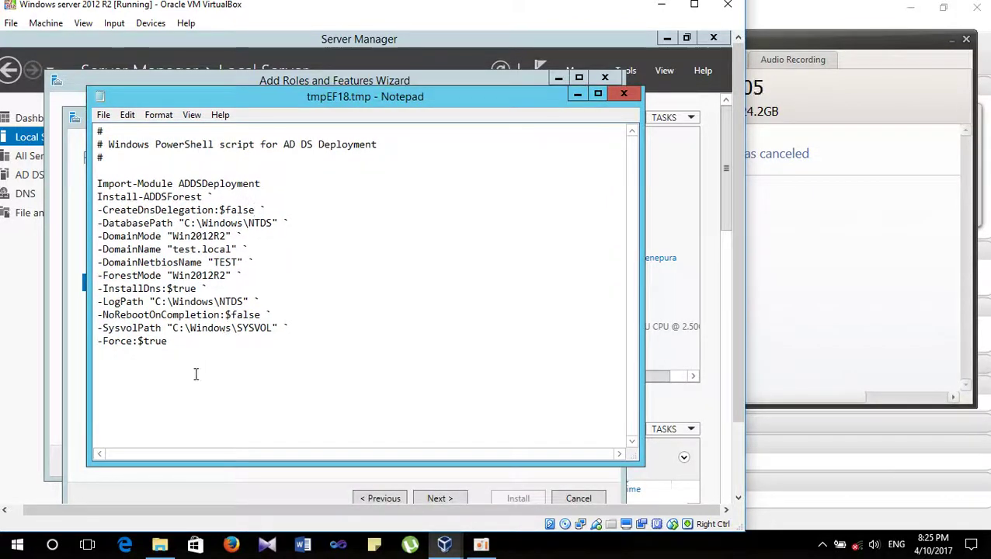
left_click(196, 351)
left_click_drag(196, 348, 140, 301)
left_click(126, 223)
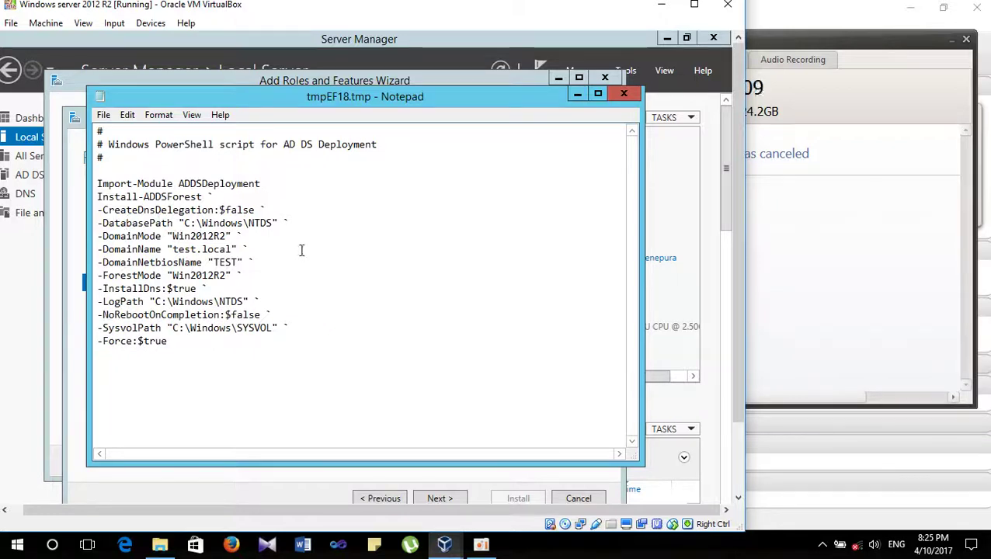
left_click(625, 94)
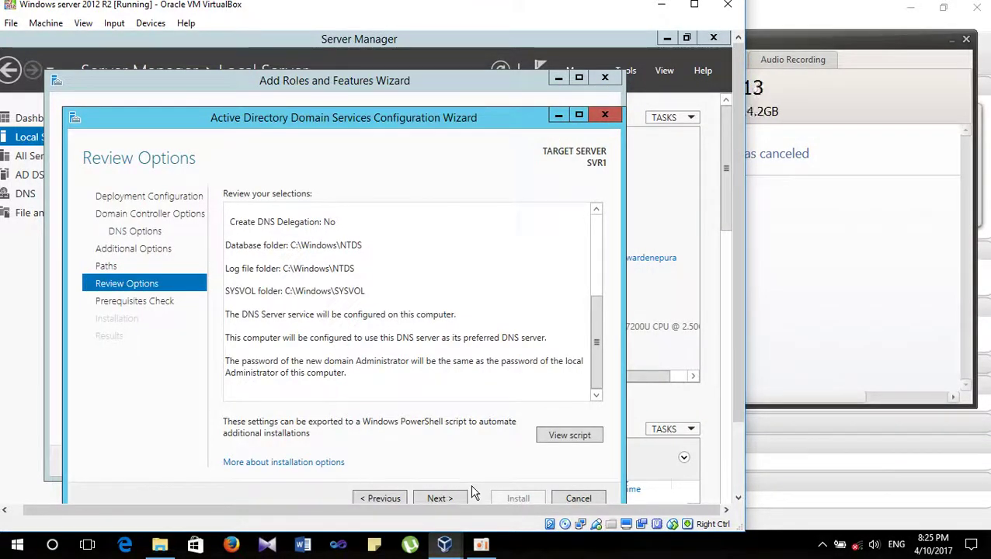
- Recheck the PowerShell script, then proceed to the prerequisites check
left_click(560, 438)
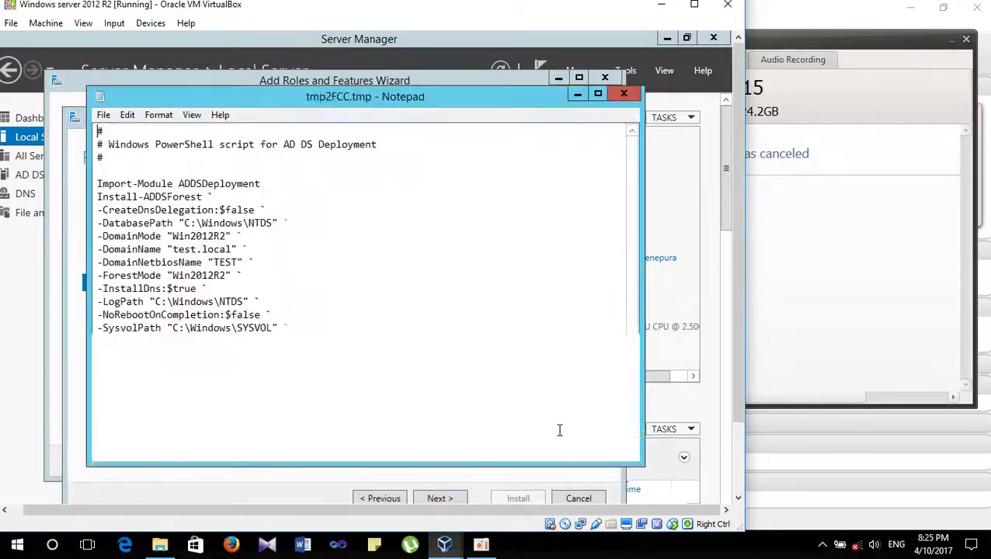
left_click(624, 94)
left_click(449, 498)
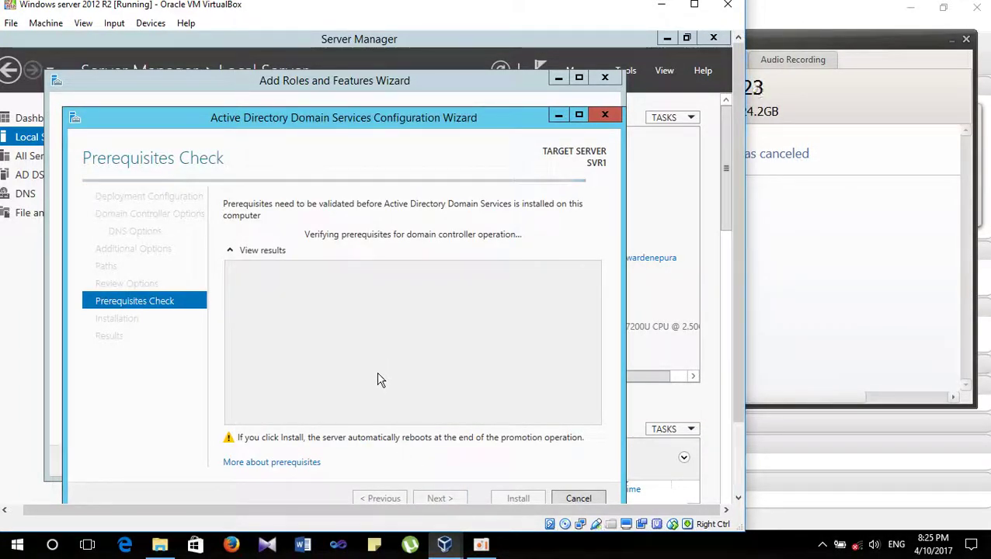
- Reposition the wizard window while the domain controller prerequisite checks run
left_click_drag(385, 122, 378, 77)
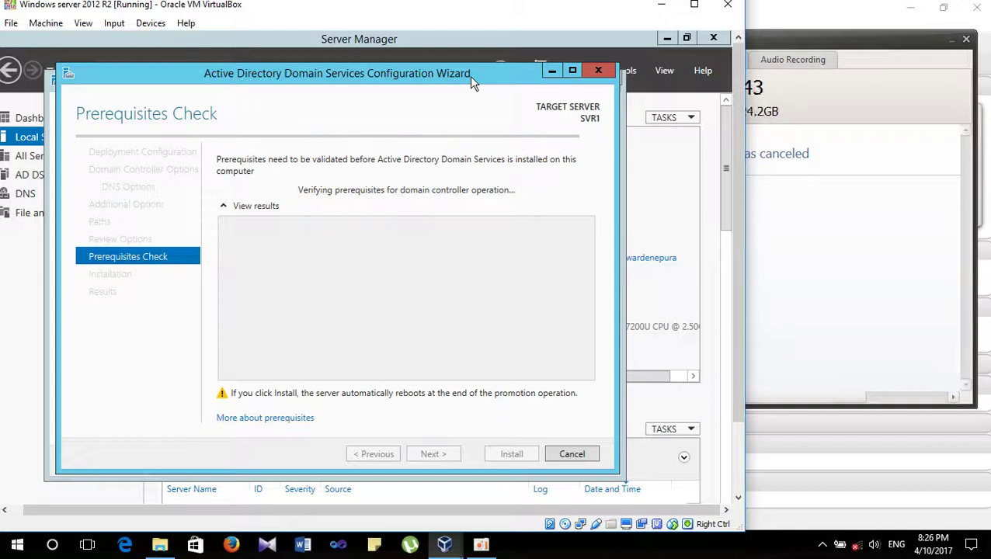
left_click_drag(470, 77, 480, 136)
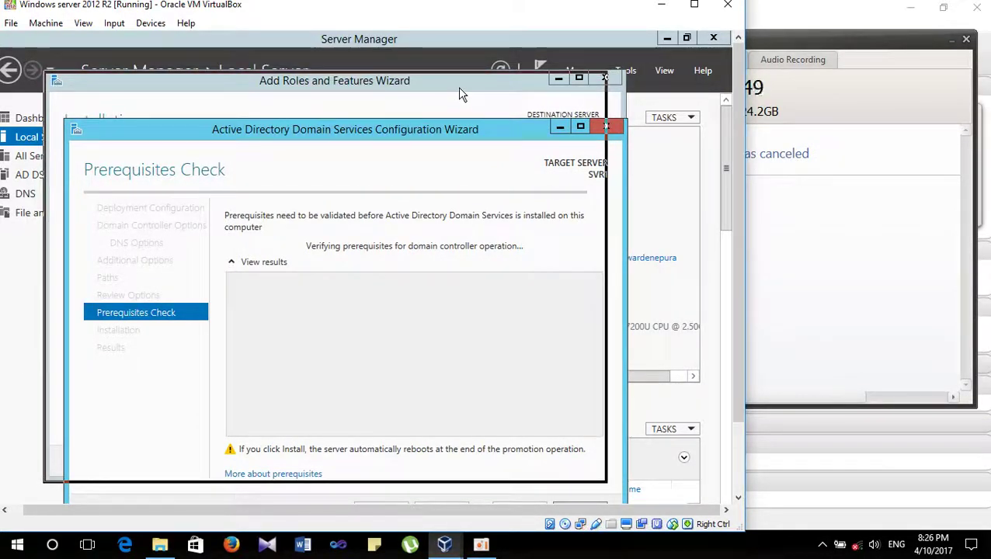
left_click_drag(460, 93, 473, 94)
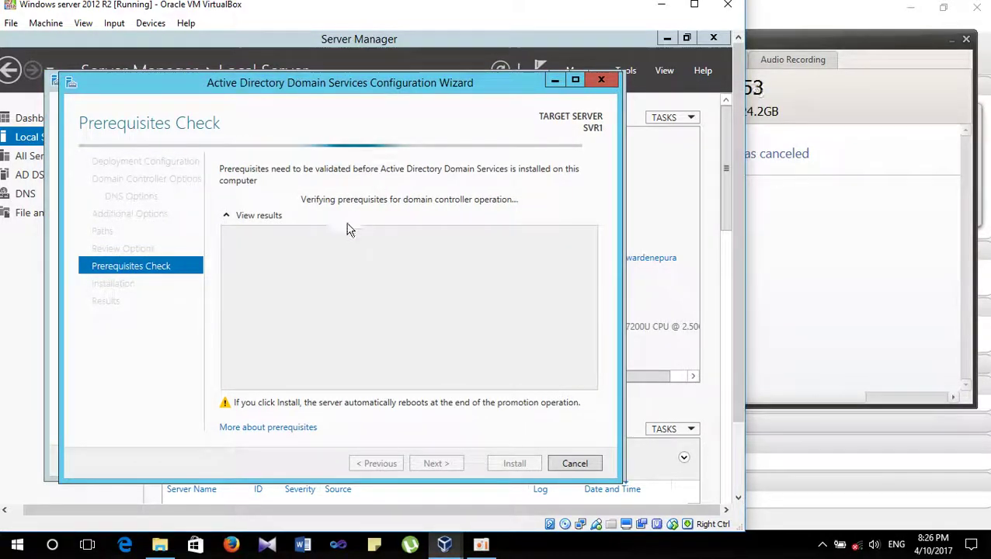
left_click(821, 228)
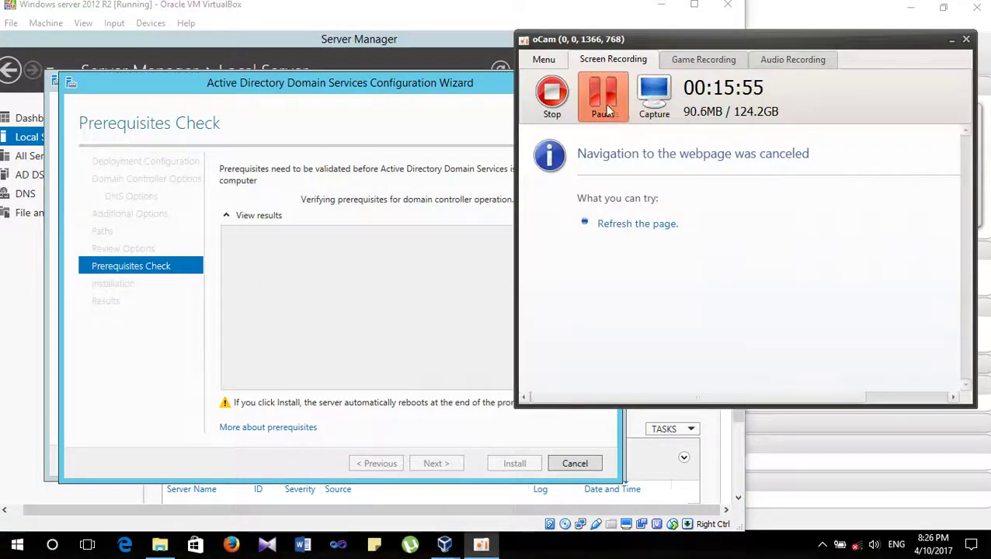
left_click(435, 148)
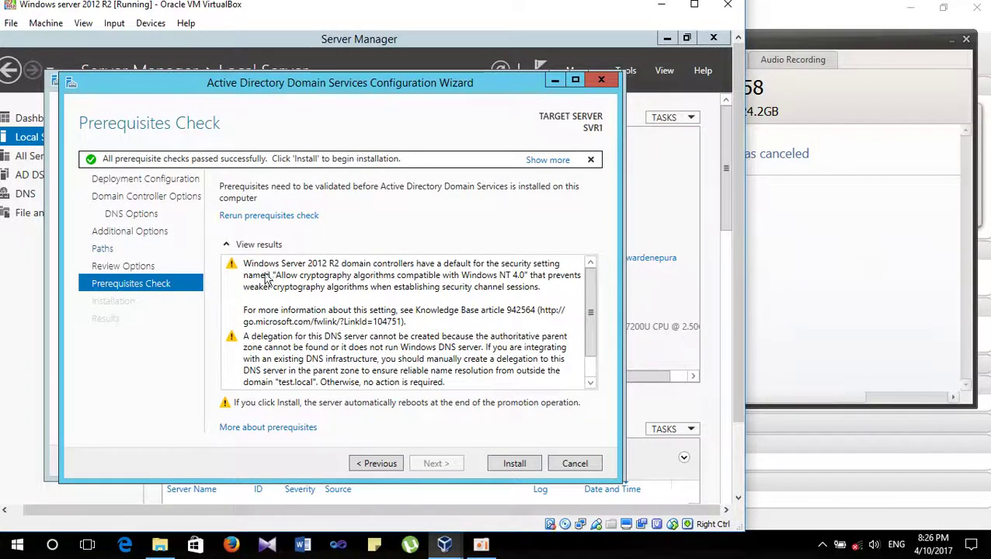
- Start the AD DS installation from the Prerequisites Check page
left_click(512, 464)
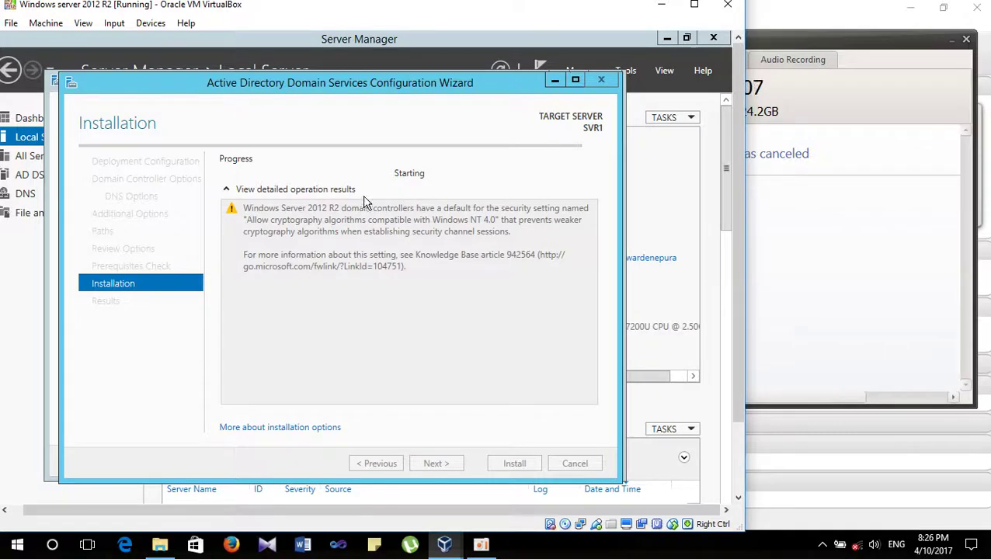
left_click(825, 212)
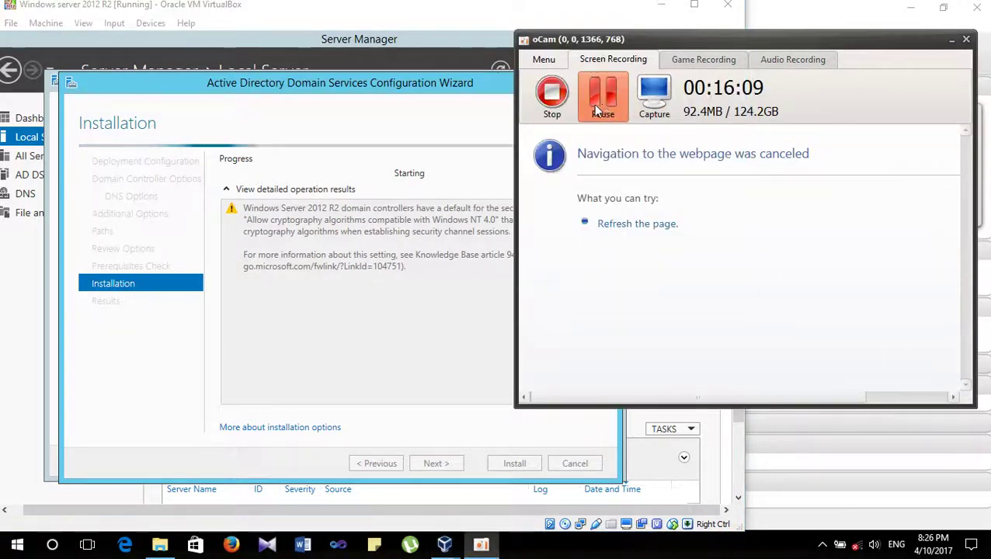